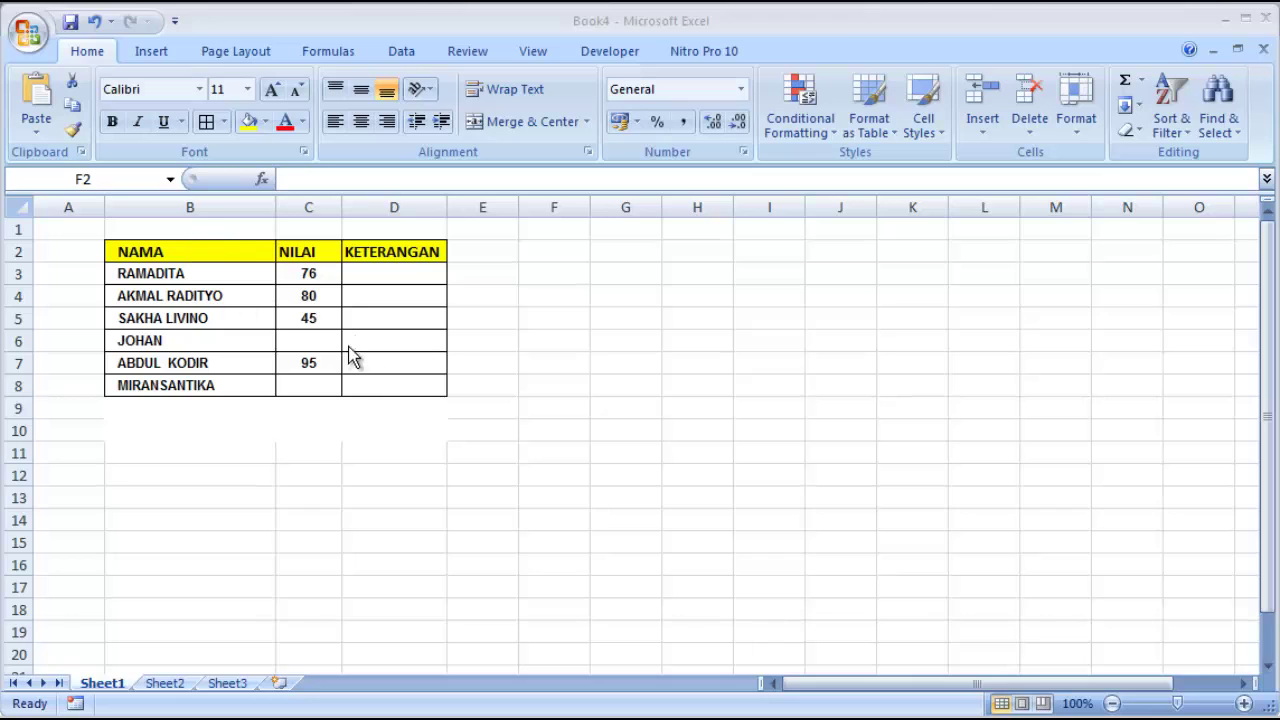
# Enter KKM 76 in F2 and the rule < 76 Tidak lulus in F3.
pyautogui.click(542, 256)
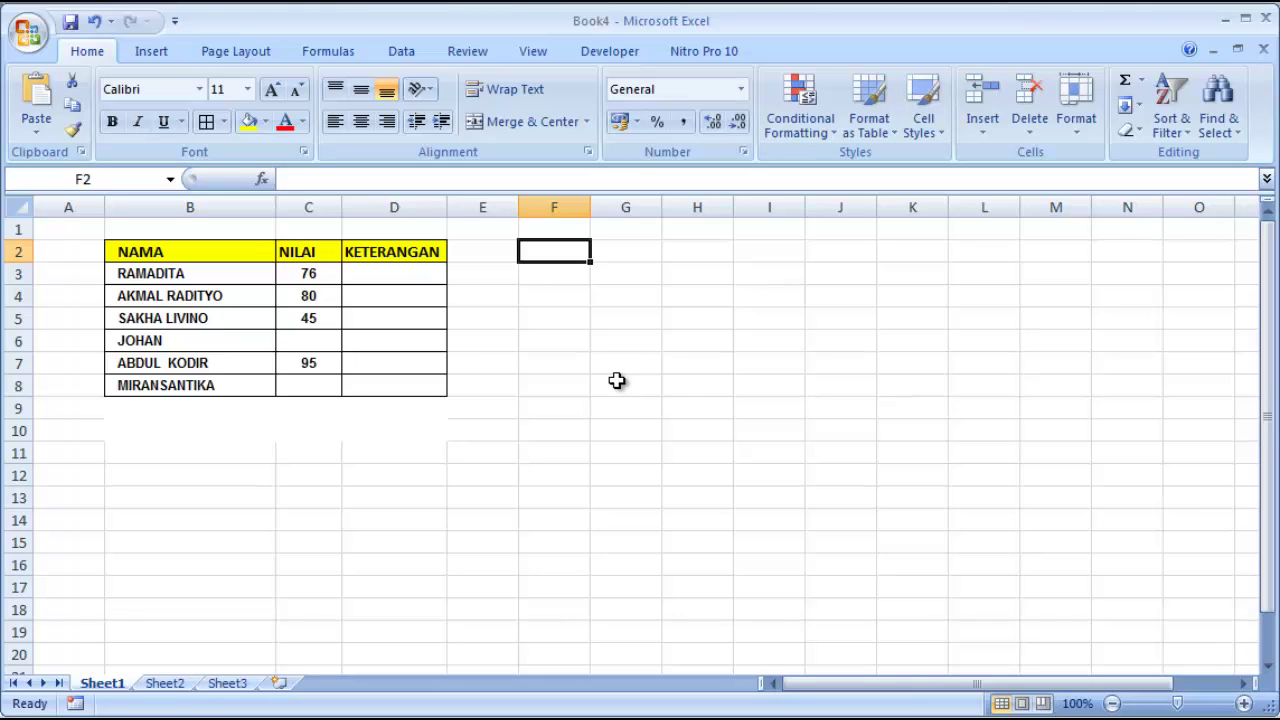
pyautogui.write('KKM')
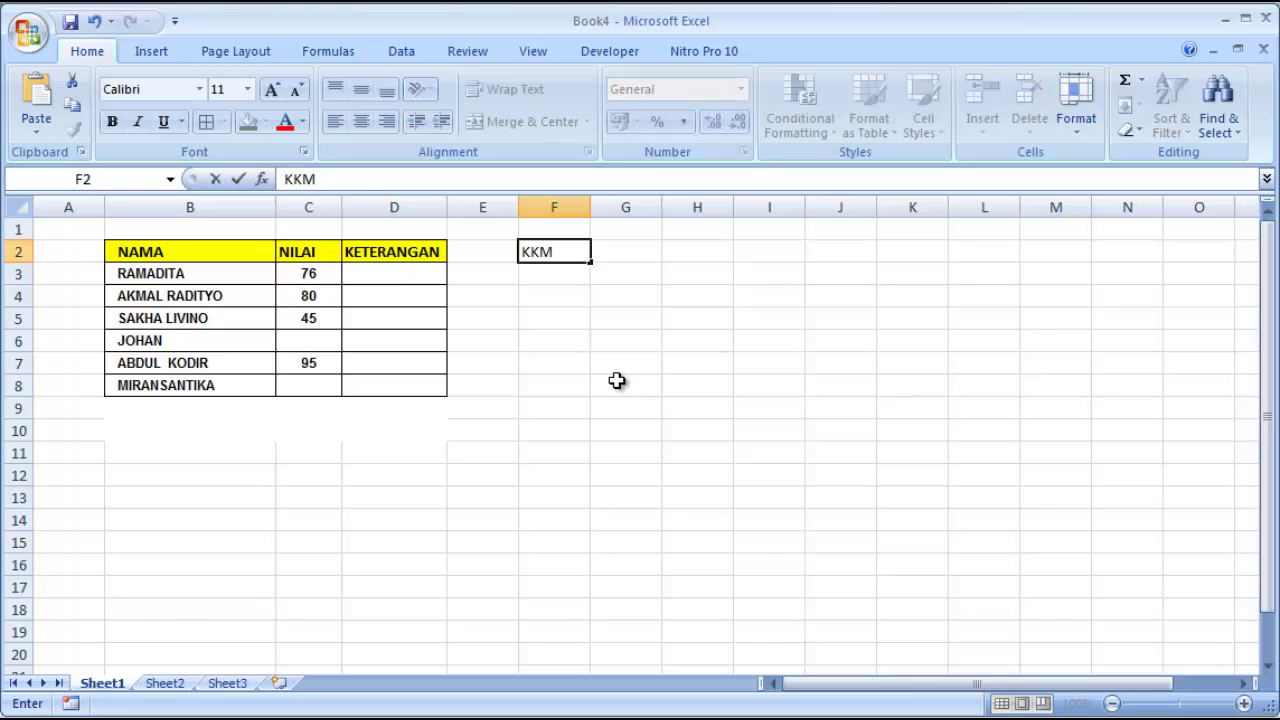
pyautogui.write(' 76')
pyautogui.press('Return')
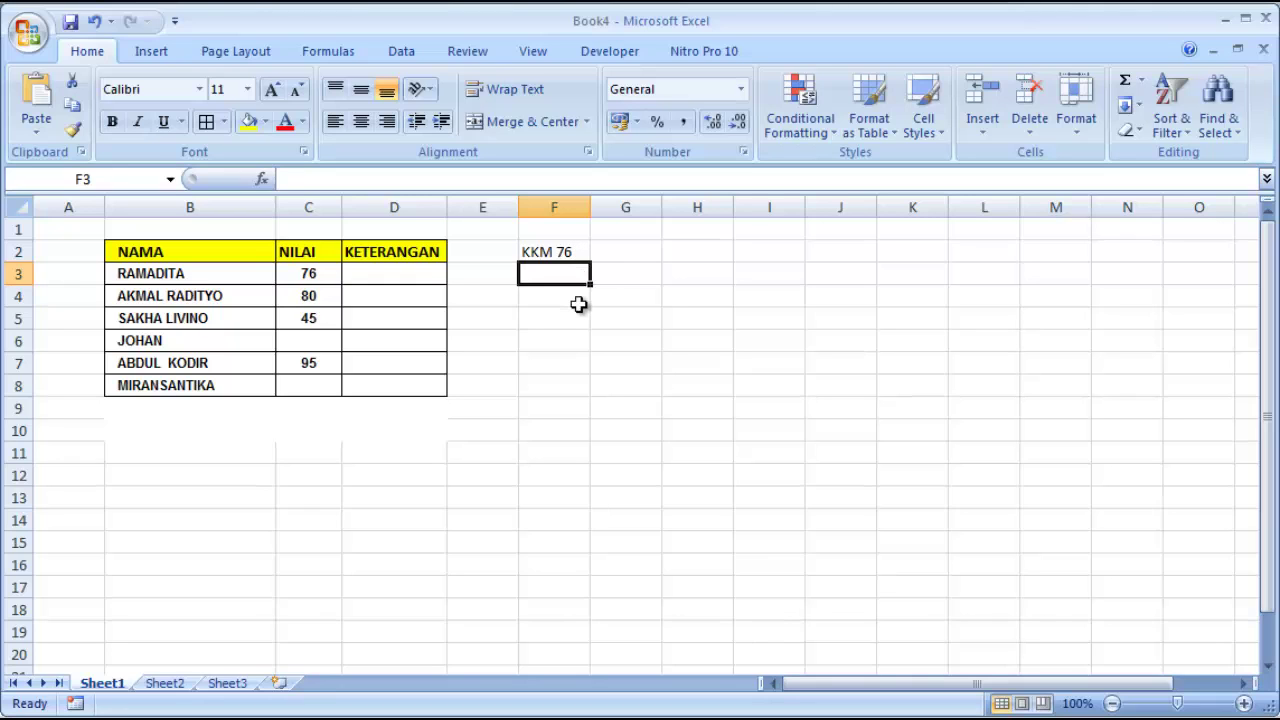
pyautogui.write('<')
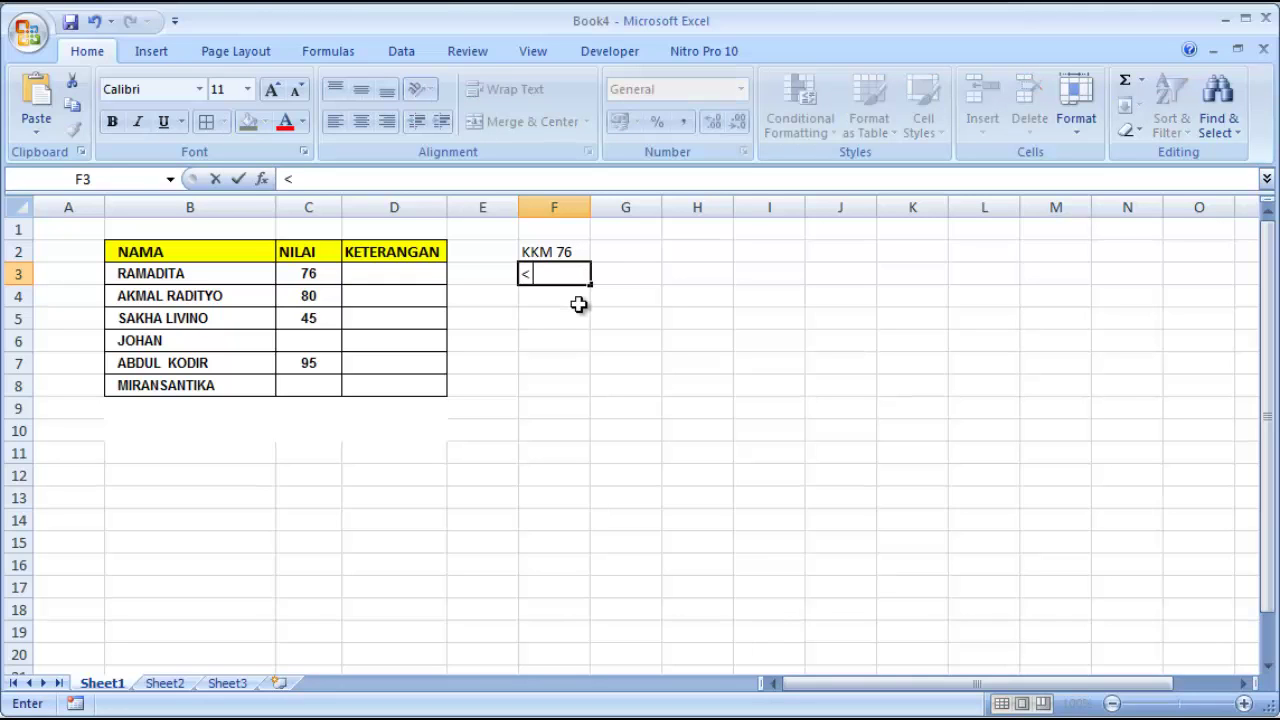
pyautogui.write(' 76 ')
pyautogui.write('Tiak')
pyautogui.press('BackSpace')
pyautogui.press('BackSpace')
pyautogui.press('BackSpace')
pyautogui.write('idak lulu')
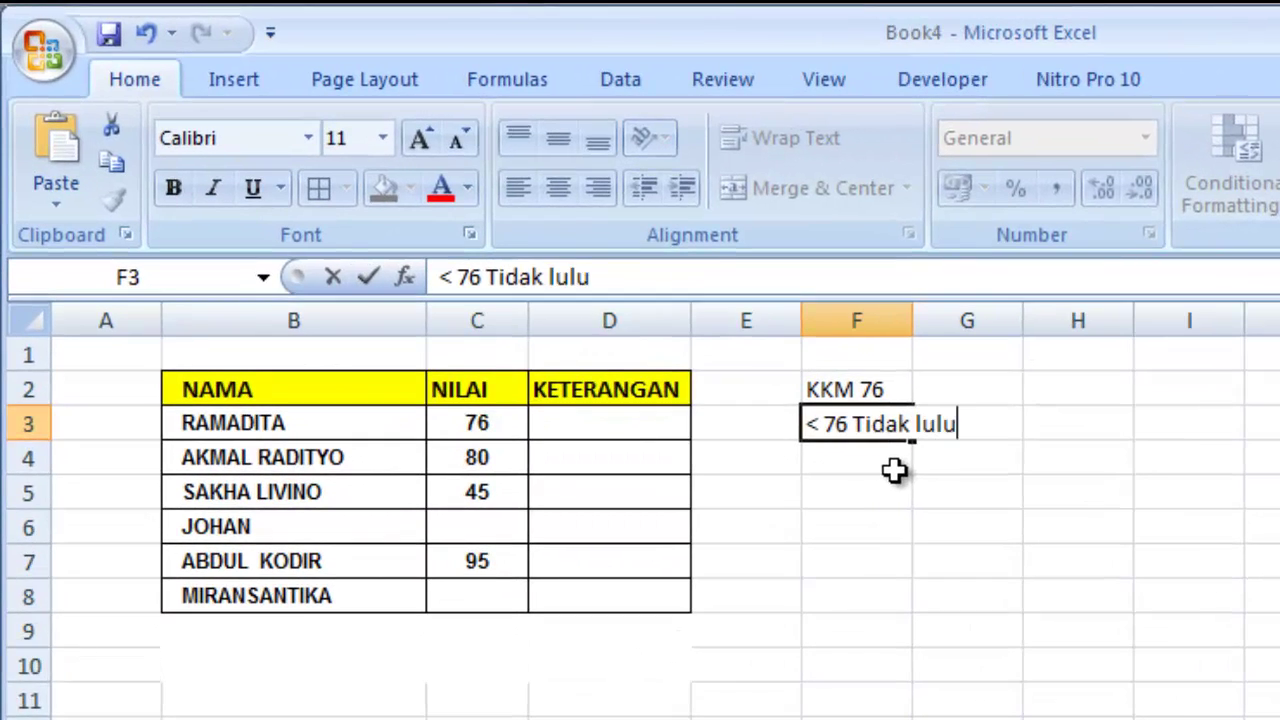
pyautogui.write('s')
pyautogui.press('Return')
# Add the rules >76 lulus in F4 and Nilai tidak ada isi "Her" in F5.
pyautogui.press('Up')
pyautogui.press('Up')
pyautogui.press('Right')
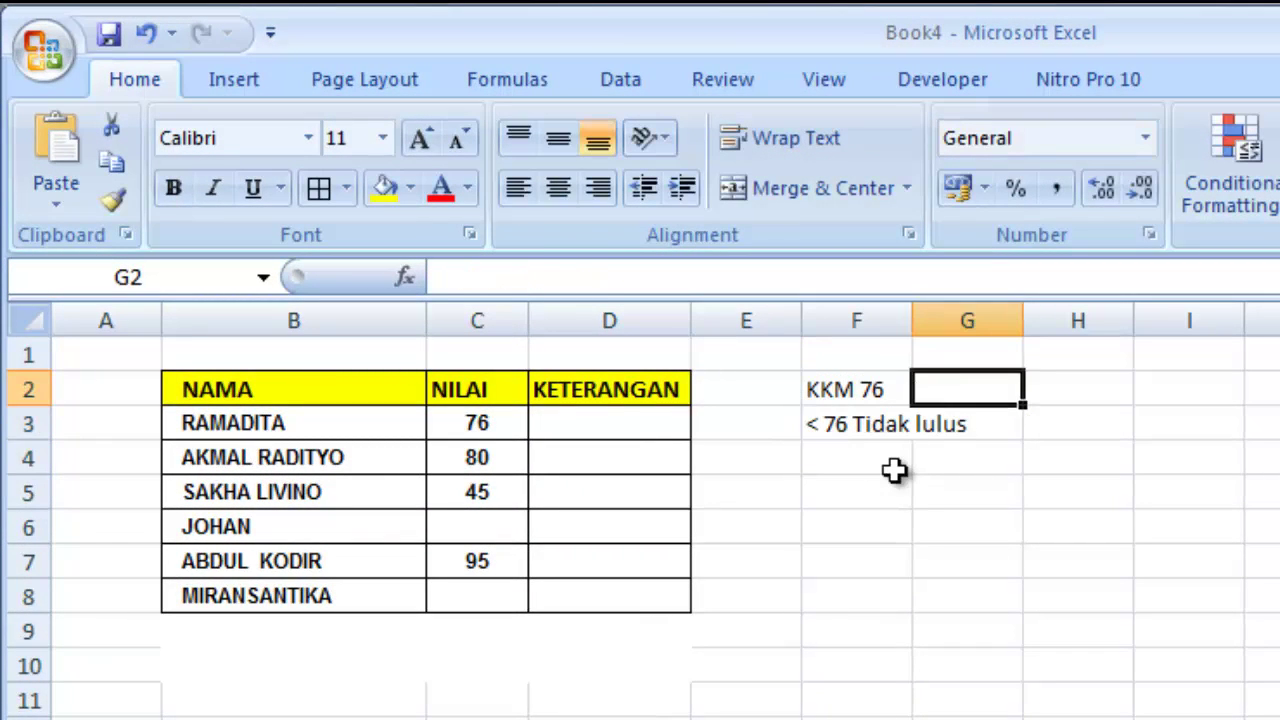
pyautogui.press('Left')
pyautogui.press('Right')
pyautogui.press('Left')
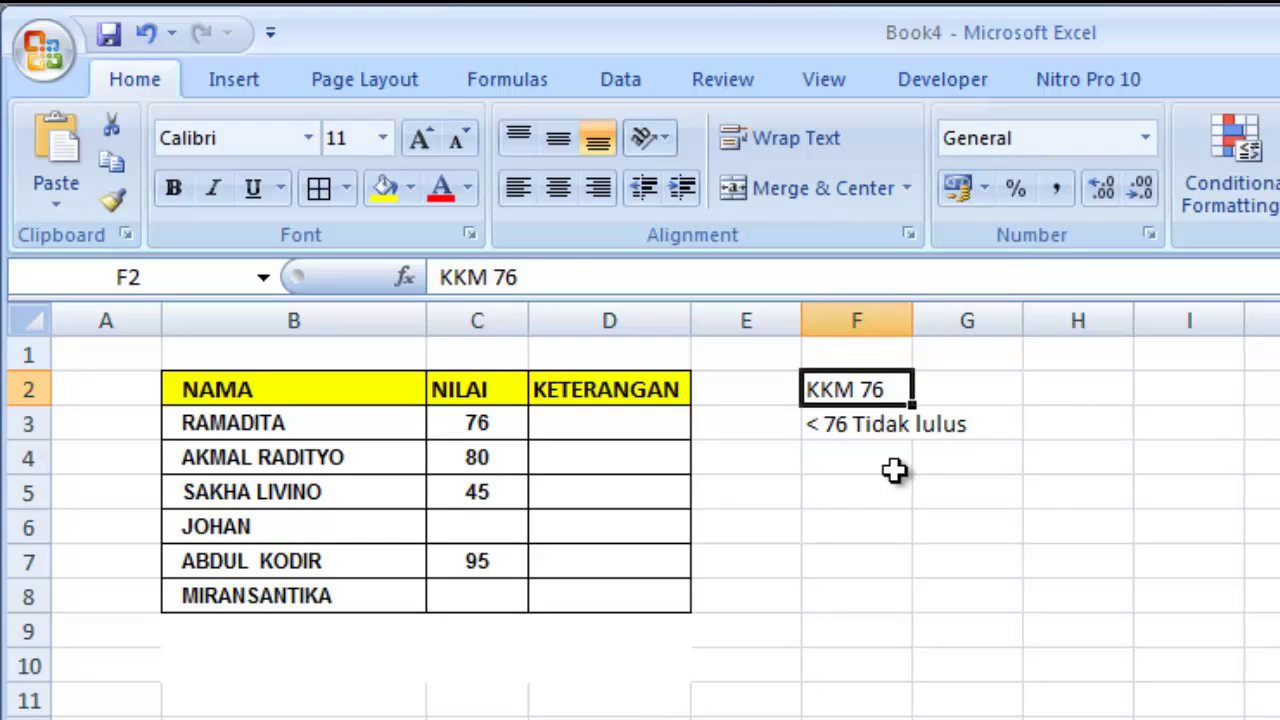
pyautogui.press('Down')
pyautogui.press('Down')
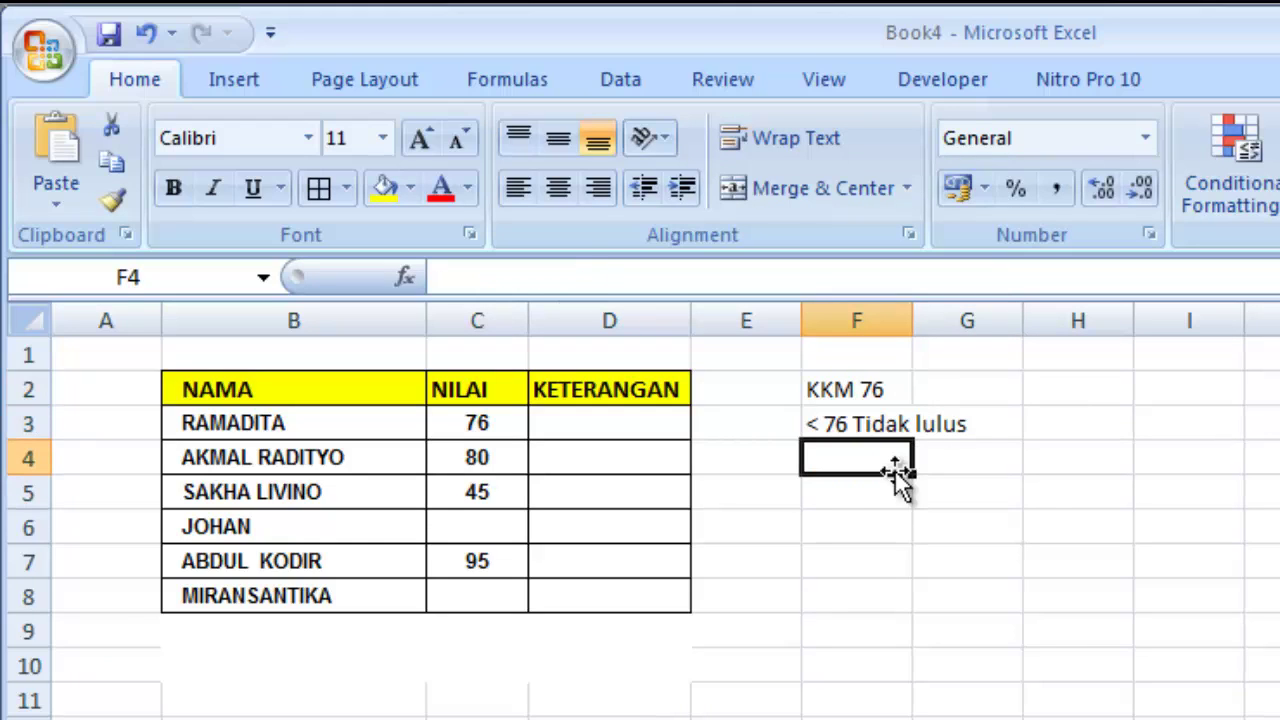
pyautogui.write('>')
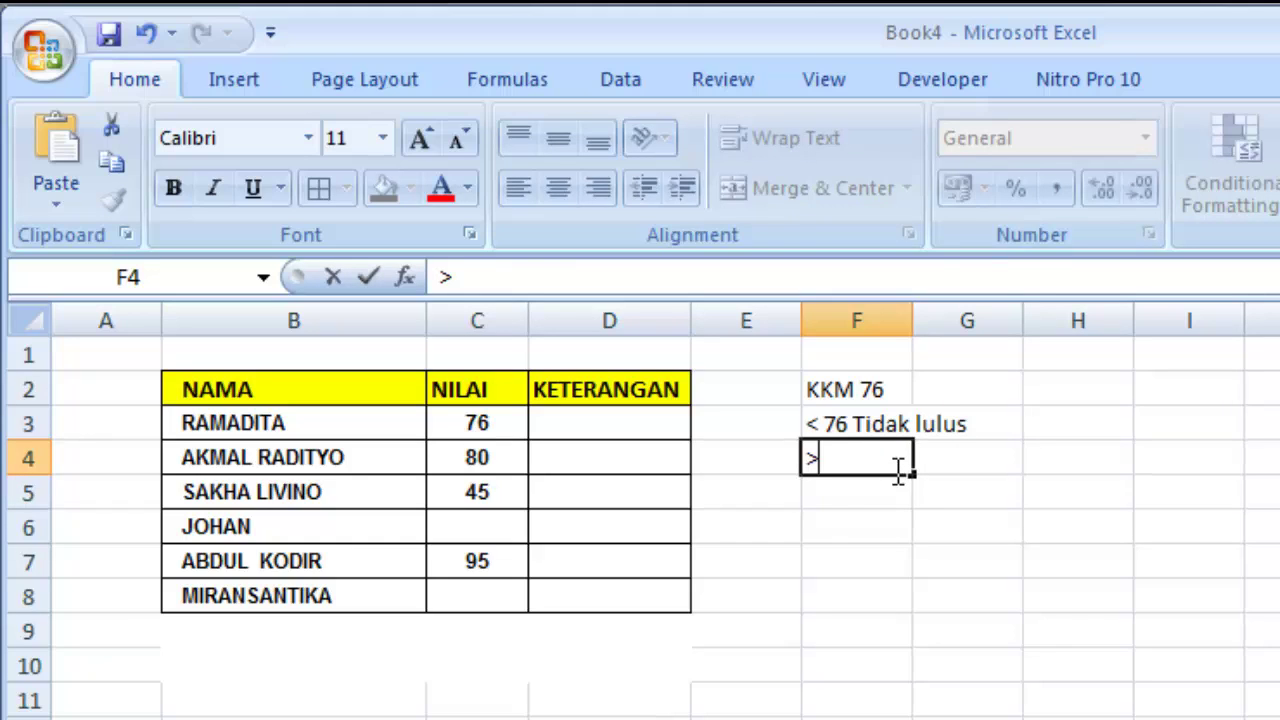
pyautogui.write('76 lu')
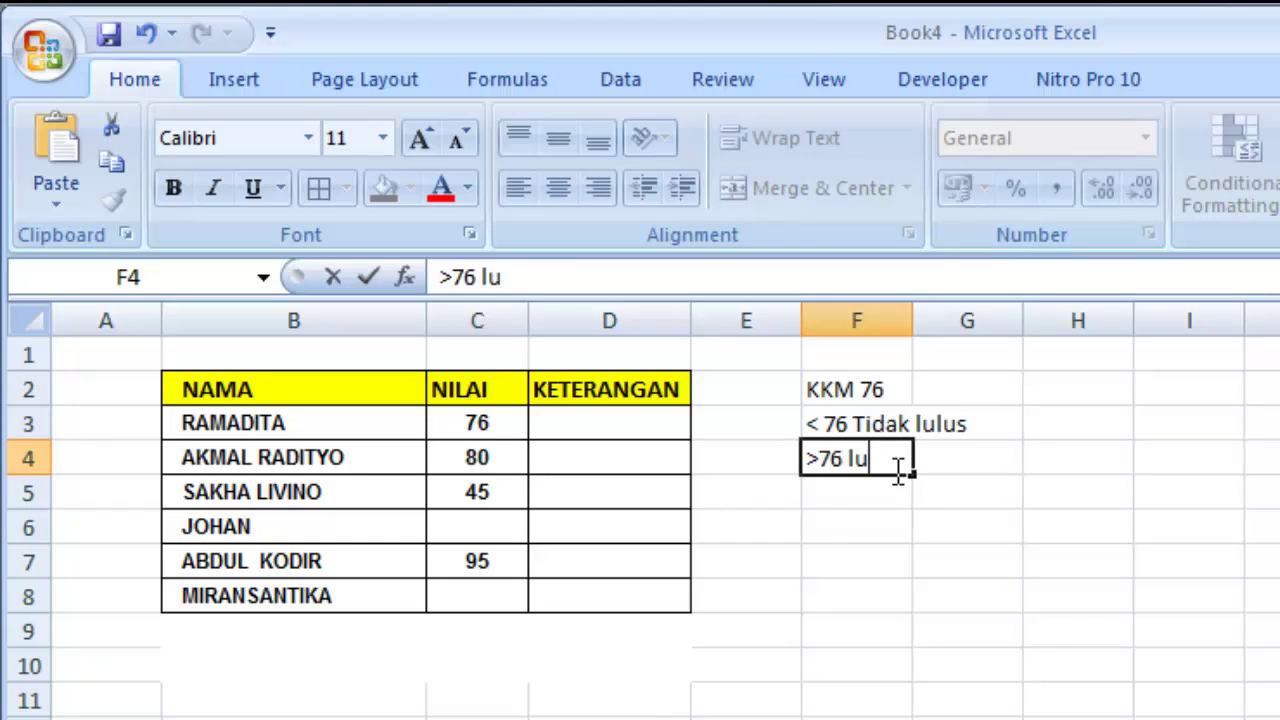
pyautogui.write('lus')
pyautogui.press('Return')
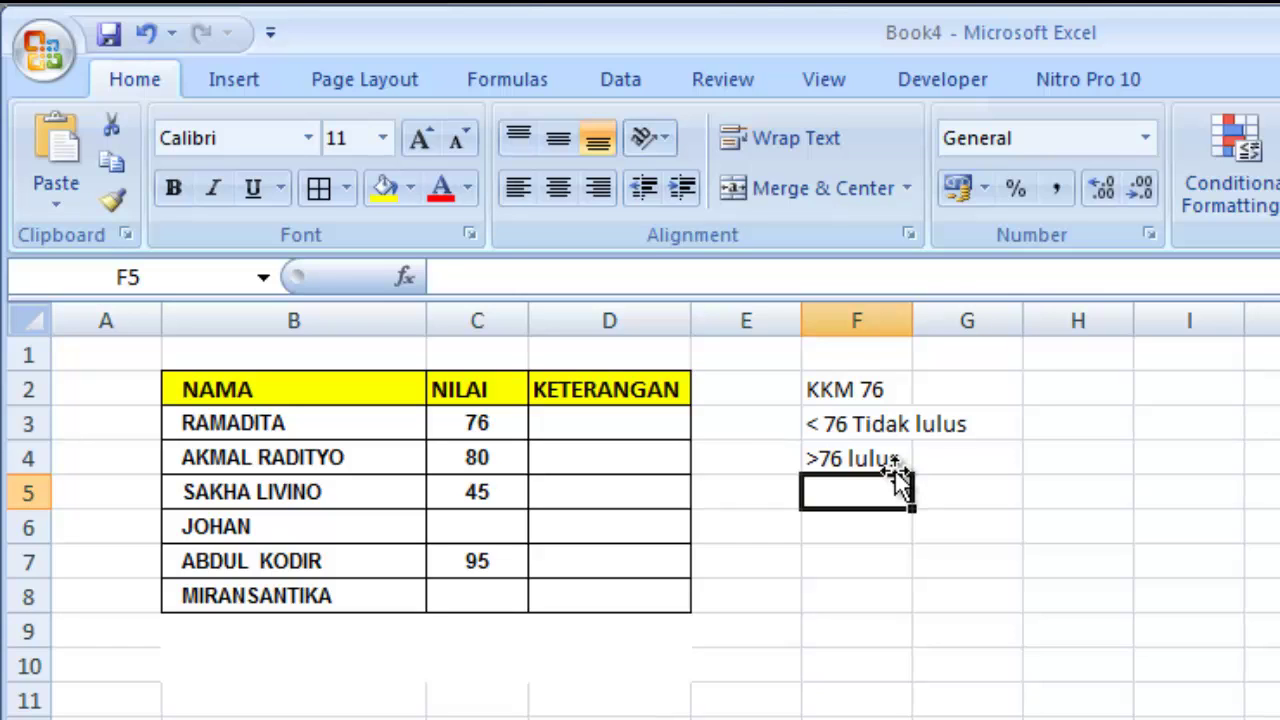
pyautogui.write('Nilai ')
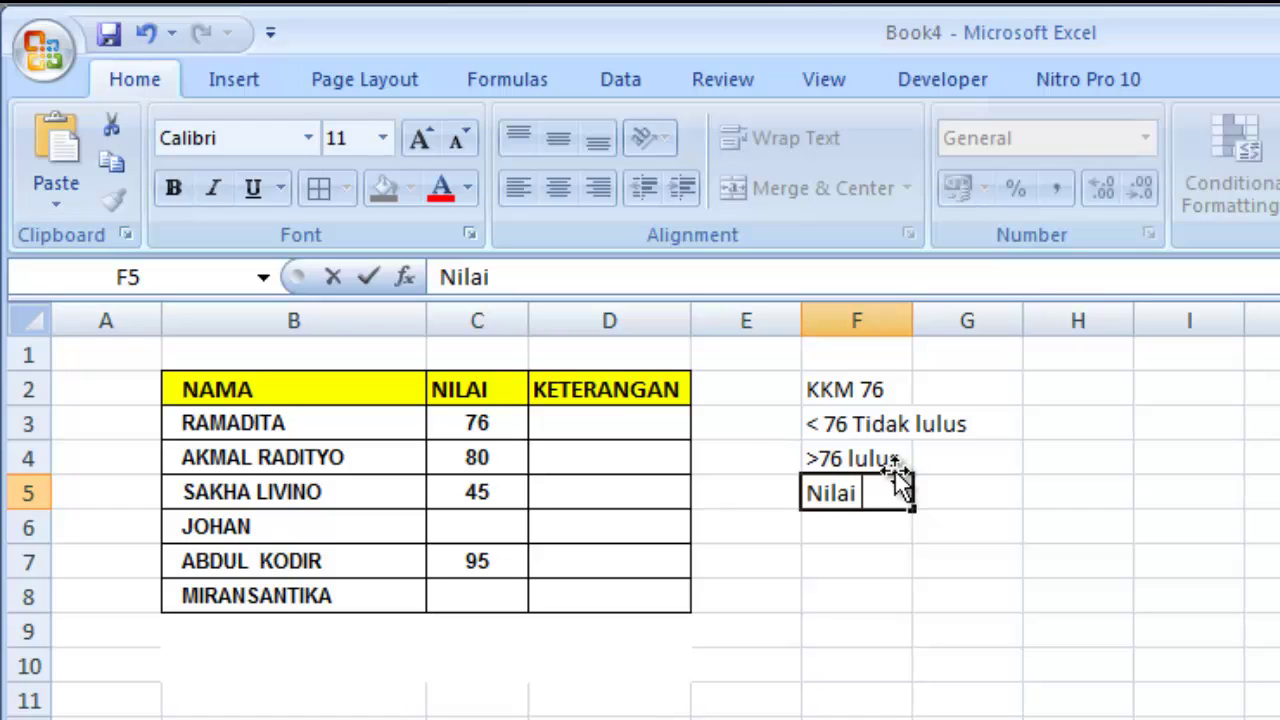
pyautogui.write('tidak ada isi ')
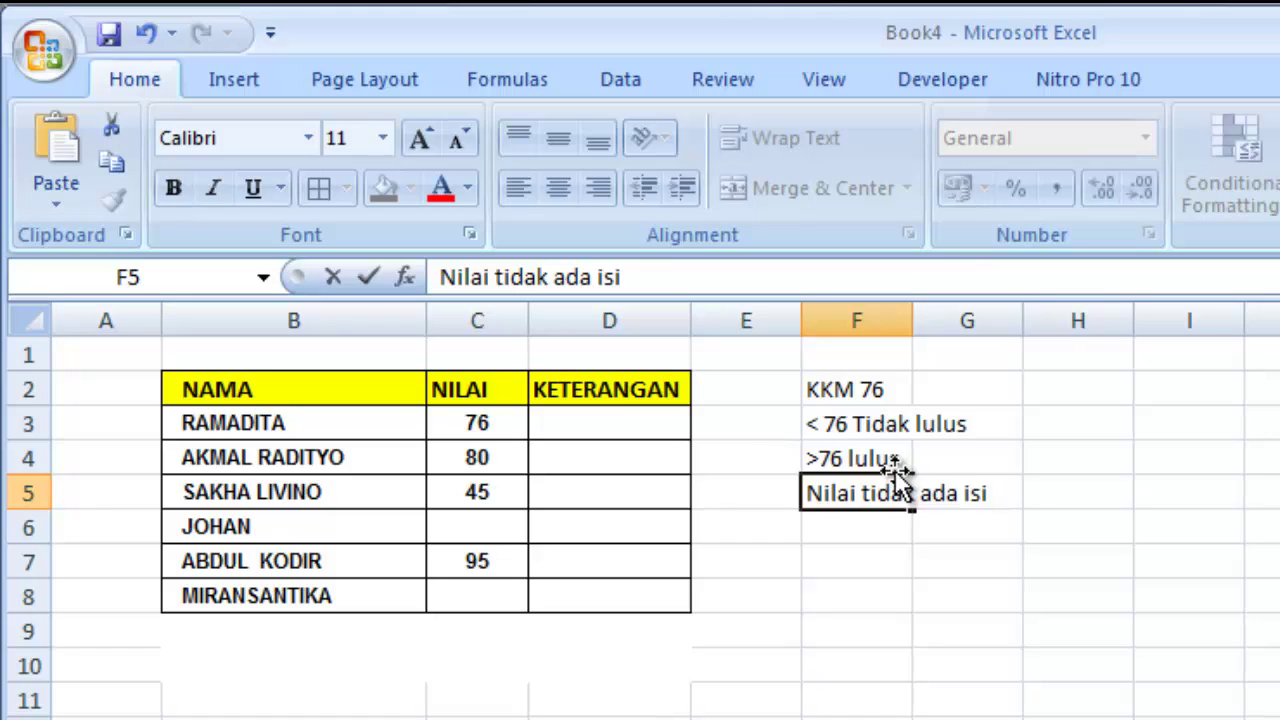
pyautogui.write('"Her"')
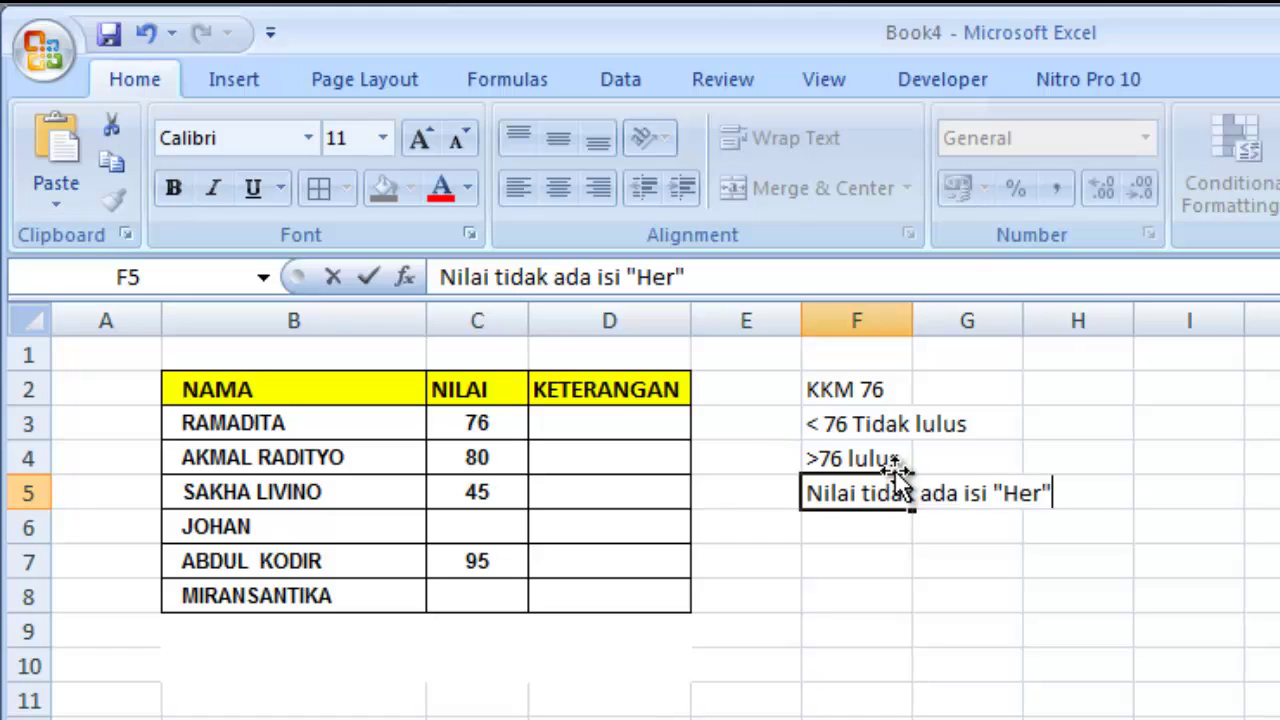
pyautogui.press('Return')
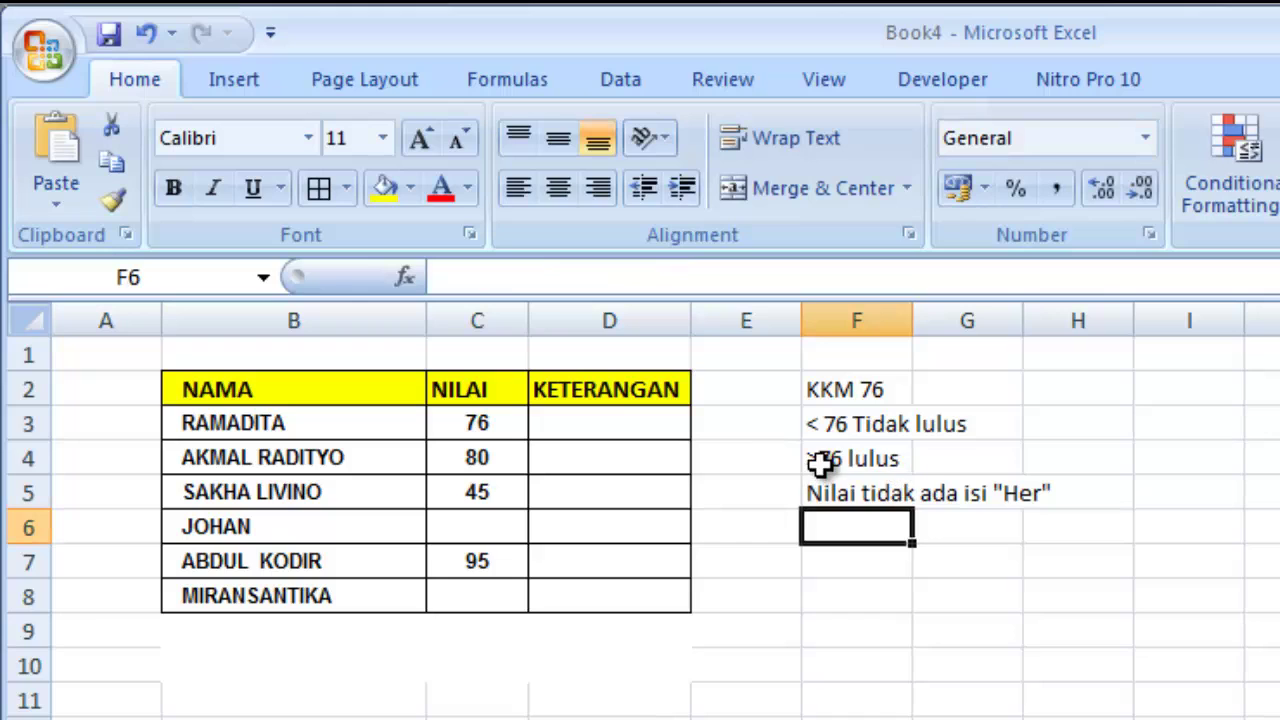
pyautogui.moveTo(850, 418); pyautogui.dragTo(851, 491)
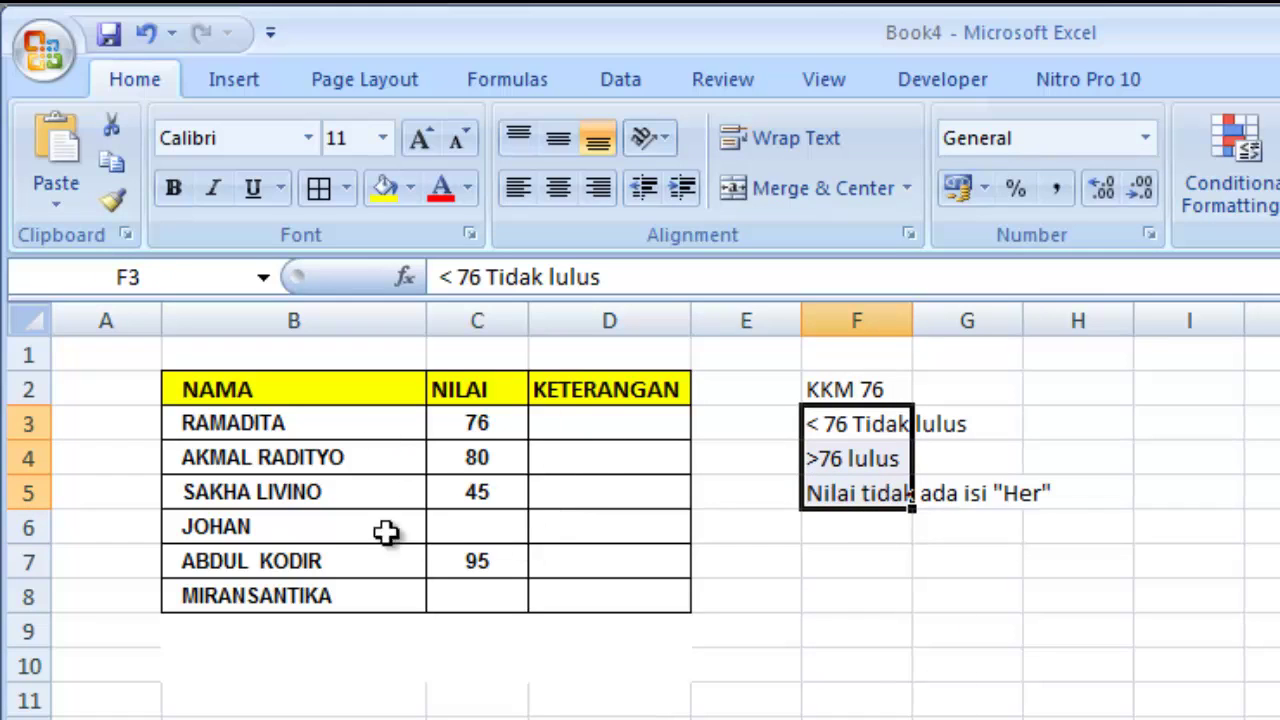
pyautogui.click(588, 421)
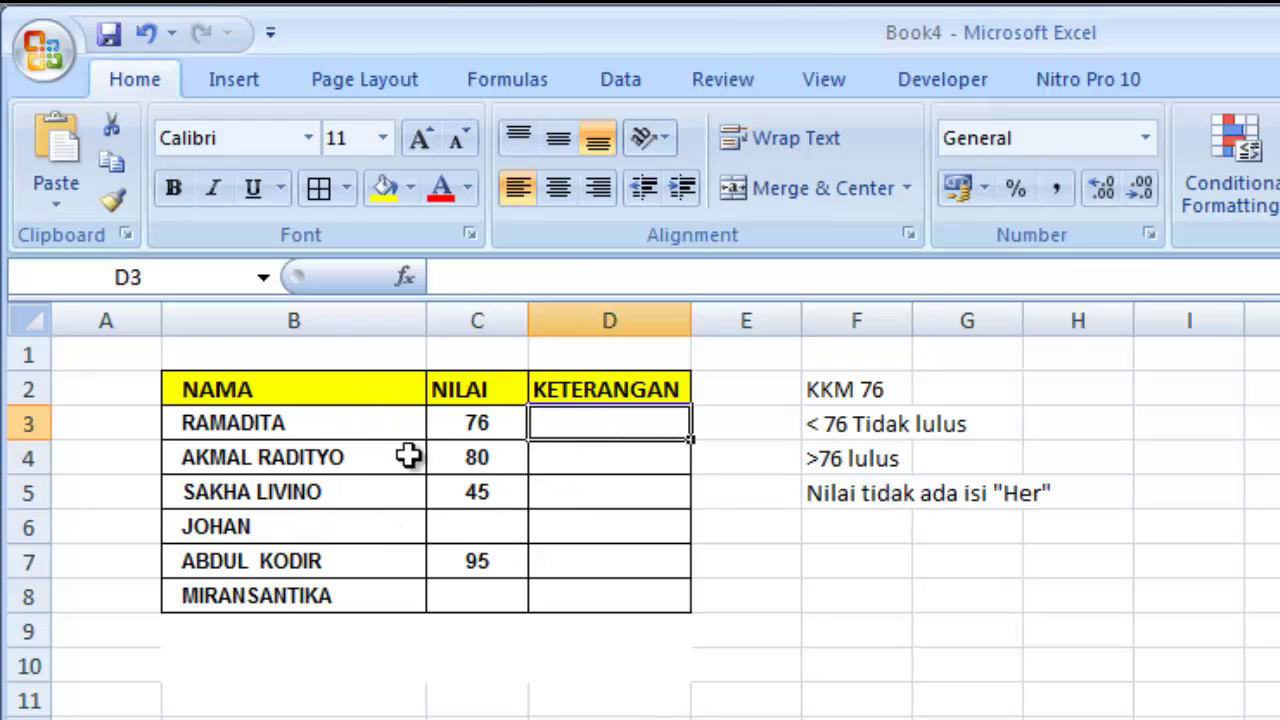
pyautogui.hotkey('alt', 'h')
pyautogui.press('a')
pyautogui.press('l')
pyautogui.click(498, 530)
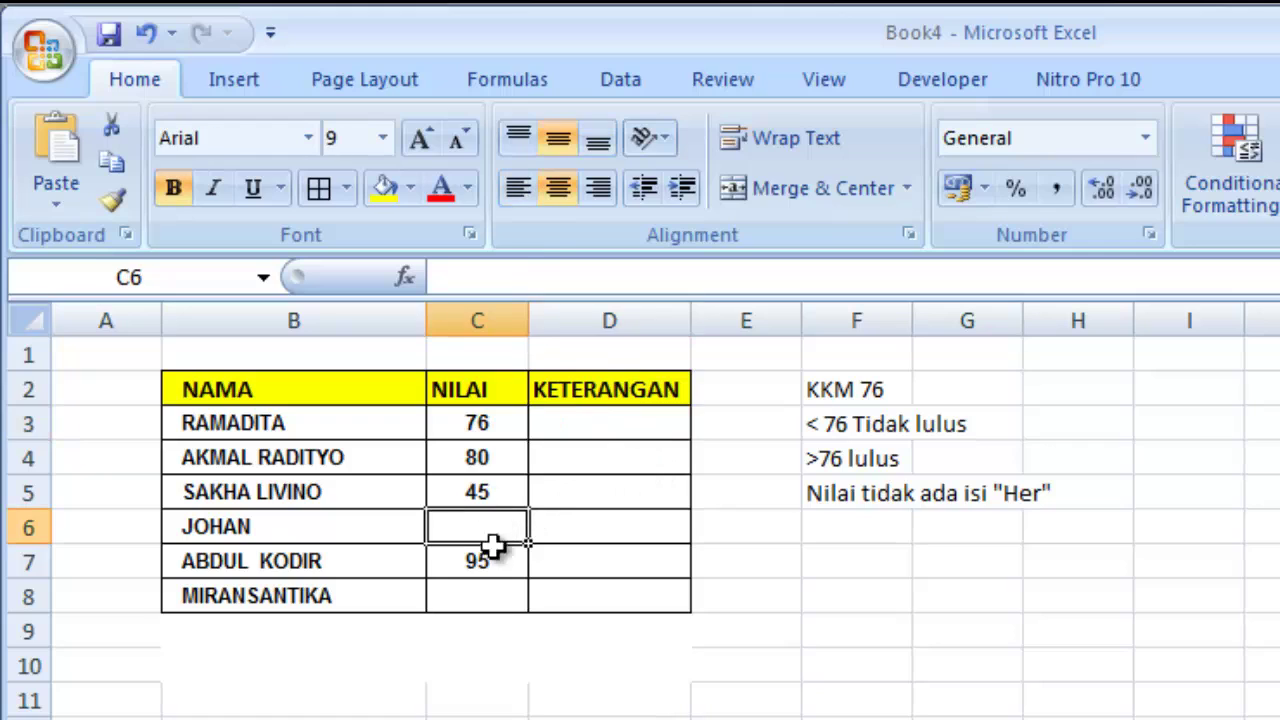
pyautogui.click(608, 418)
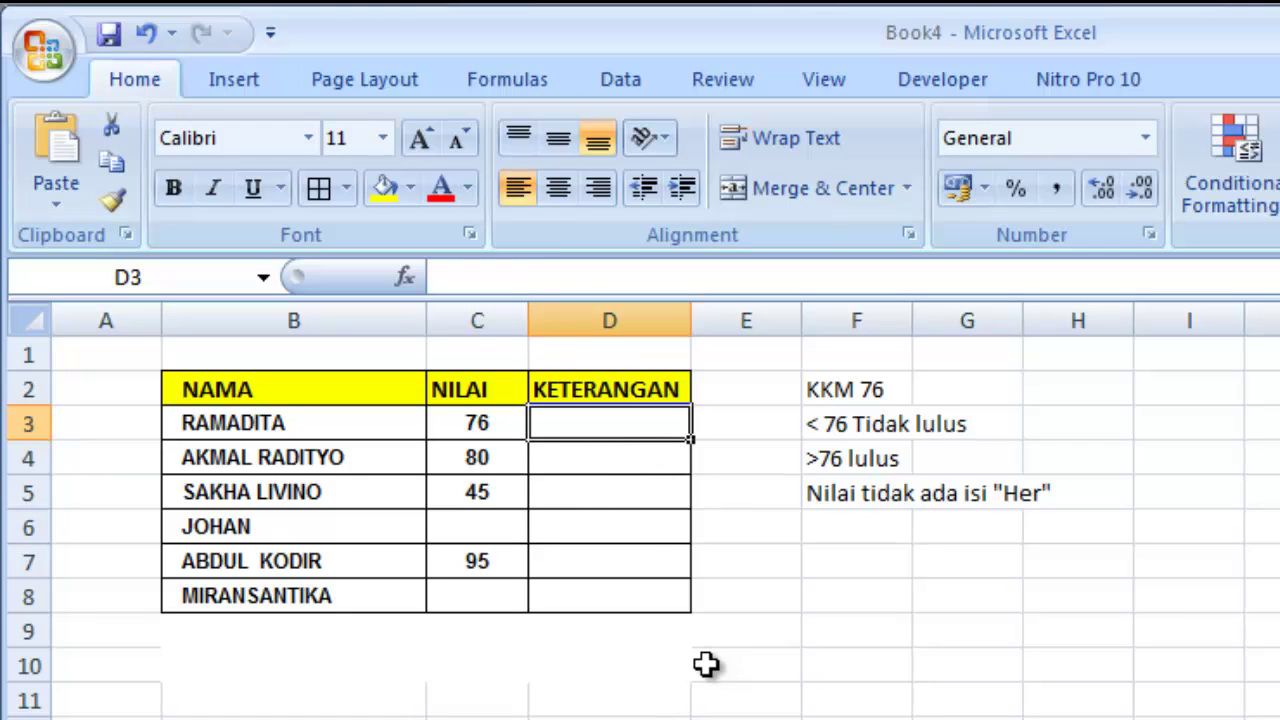
pyautogui.click(917, 618)
pyautogui.click(853, 622)
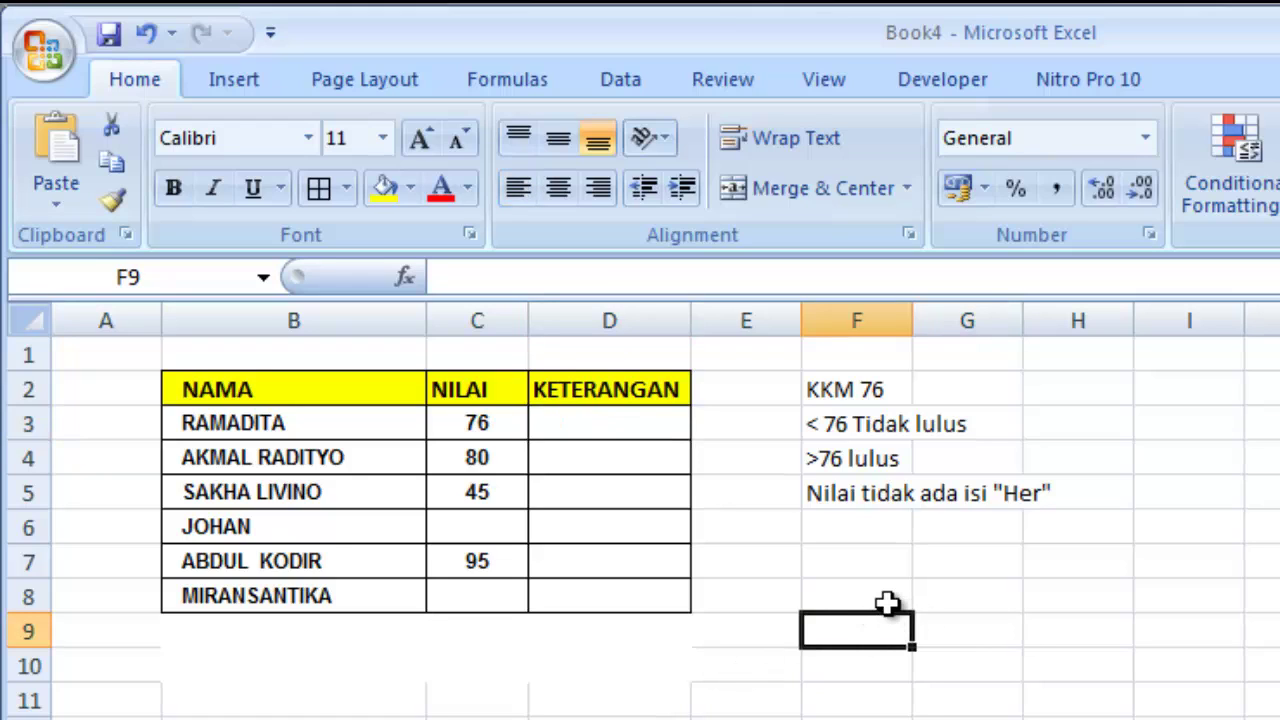
pyautogui.click(868, 700)
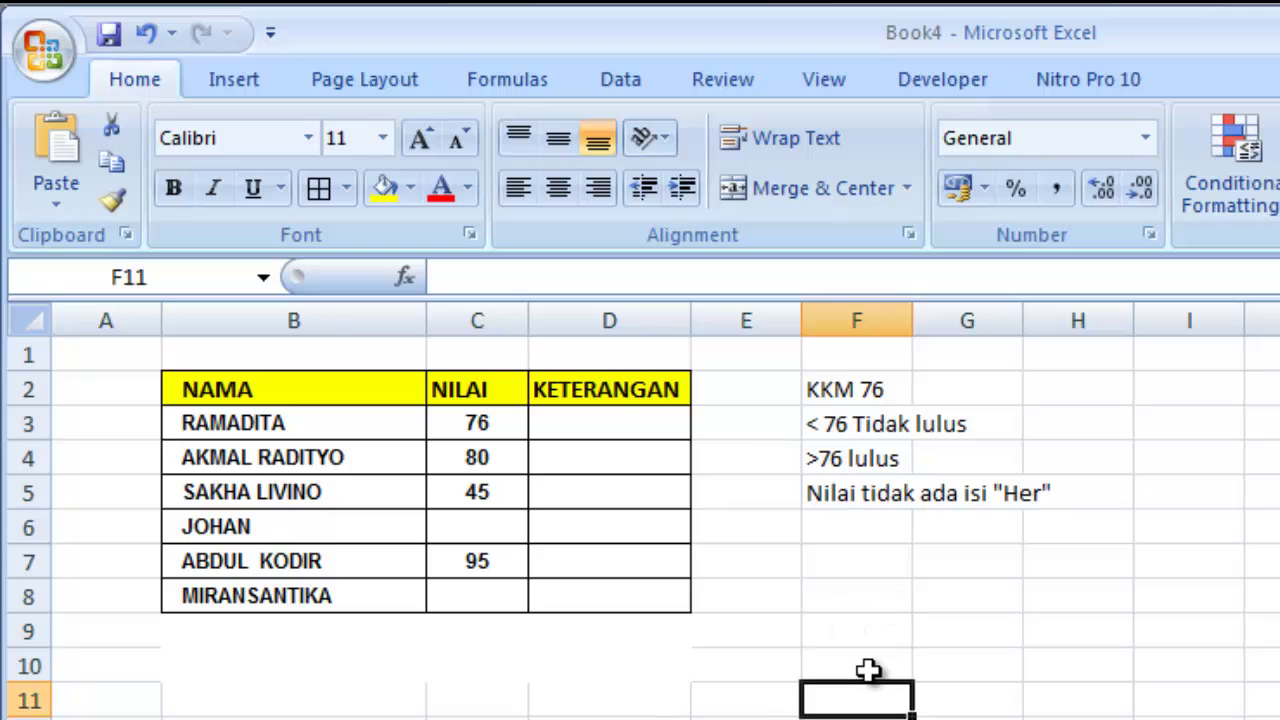
# Replace a trial entry in F11 with =ISBLANK(E11 to test whether E11 is empty.
pyautogui.write('=')
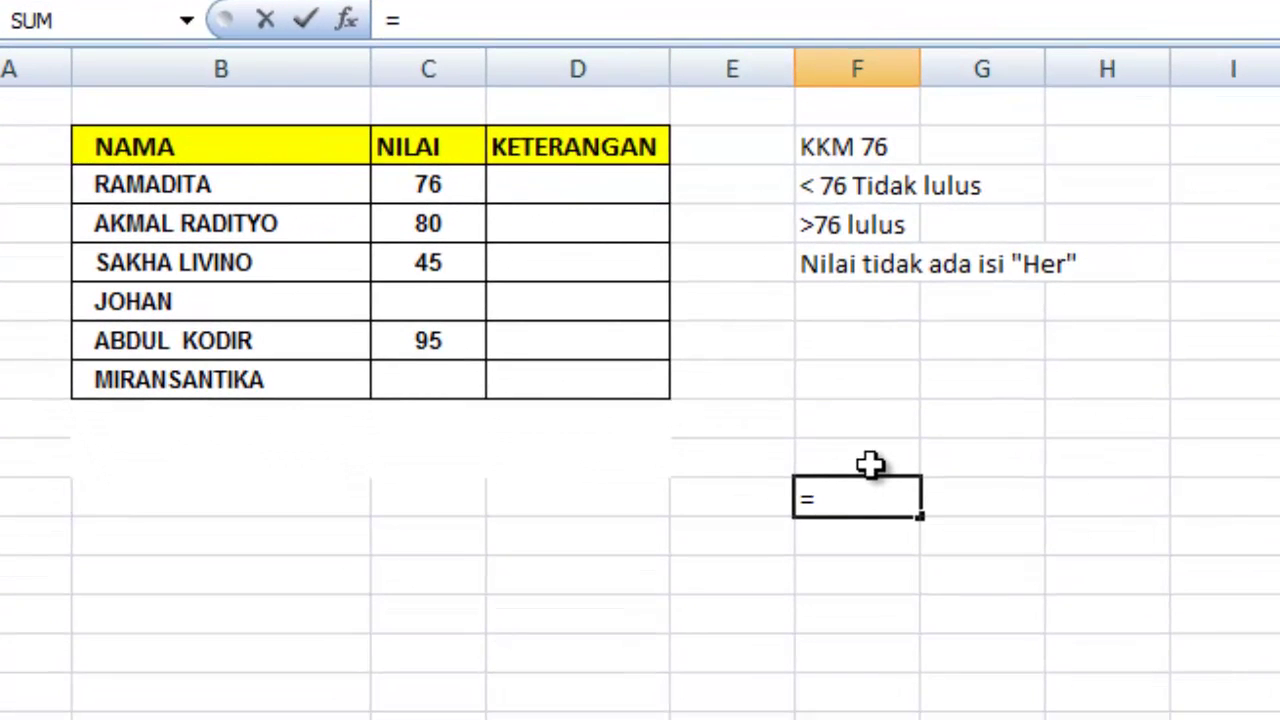
pyautogui.write('bla')
pyautogui.press('Return')
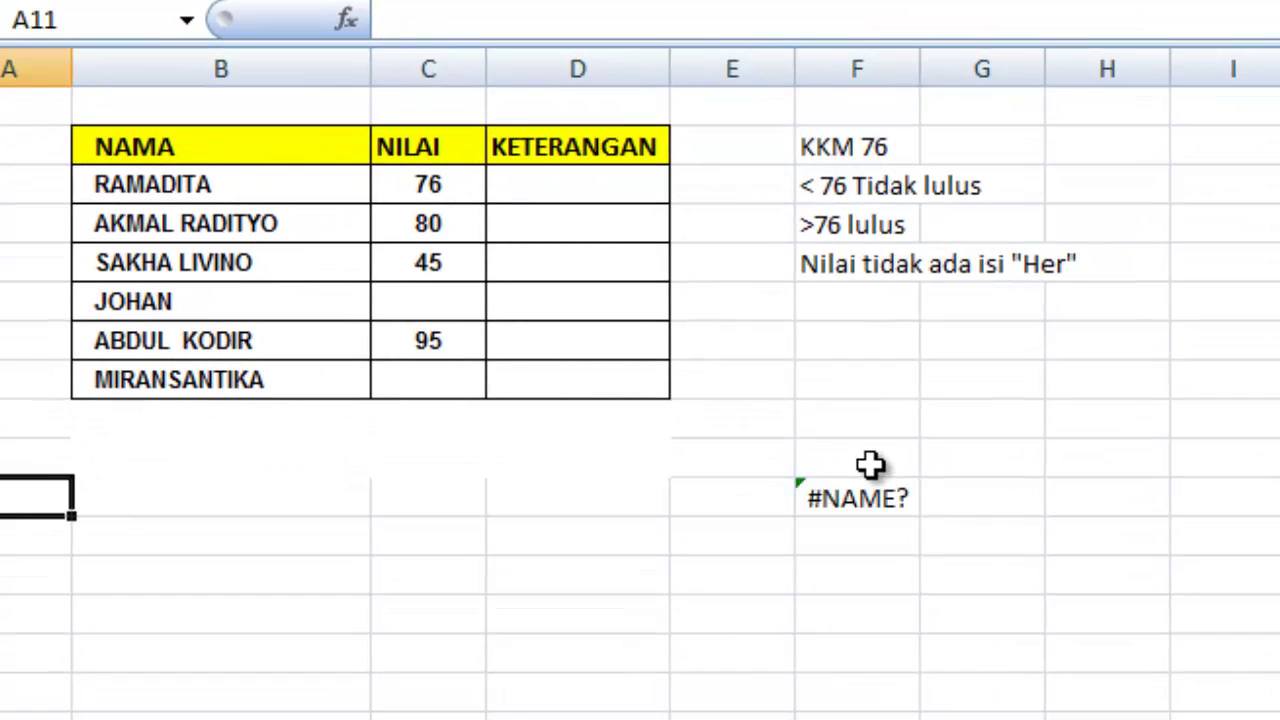
pyautogui.click(815, 497)
pyautogui.write('=b')
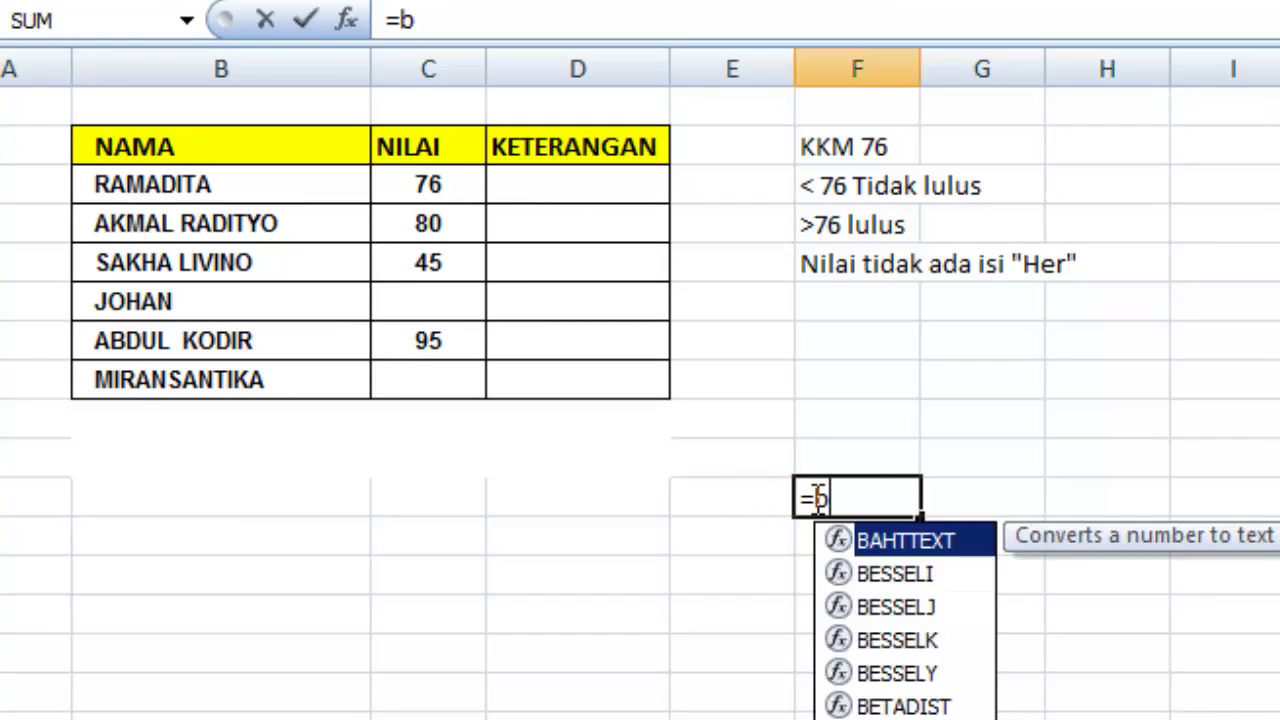
pyautogui.write('l')
pyautogui.press('BackSpace')
pyautogui.press('BackSpace')
pyautogui.write('is')
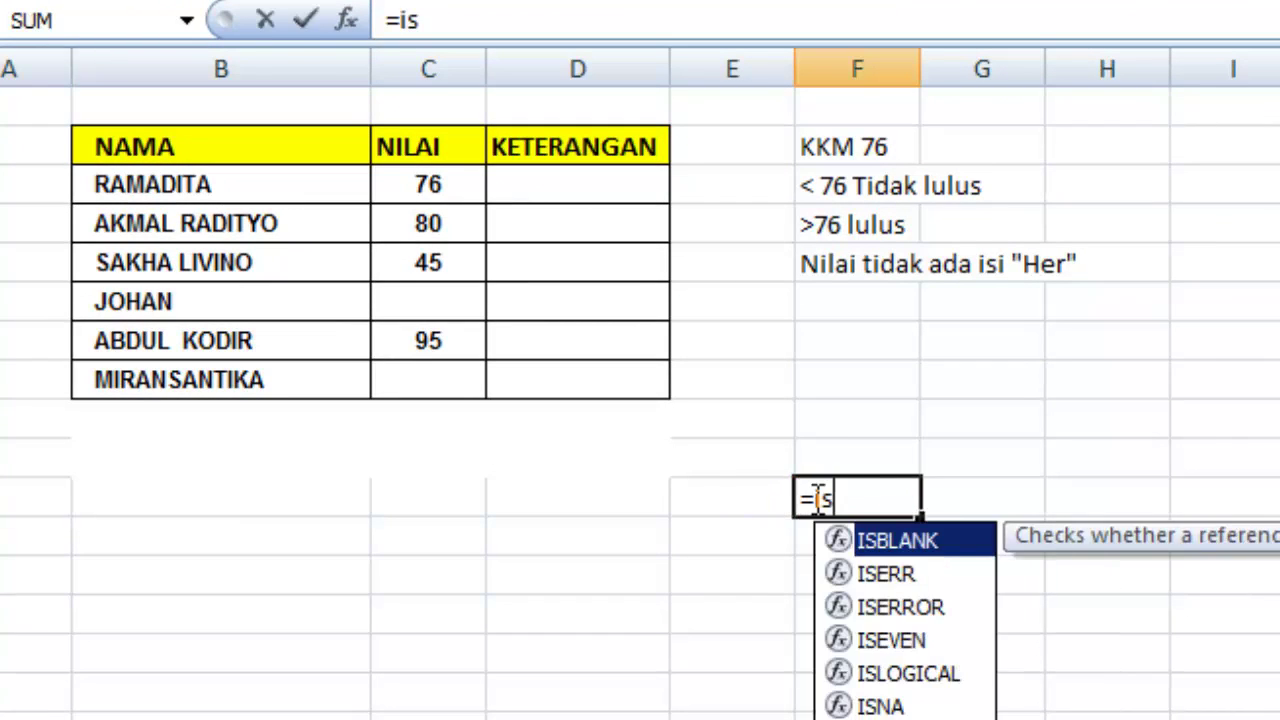
pyautogui.press('Tab')
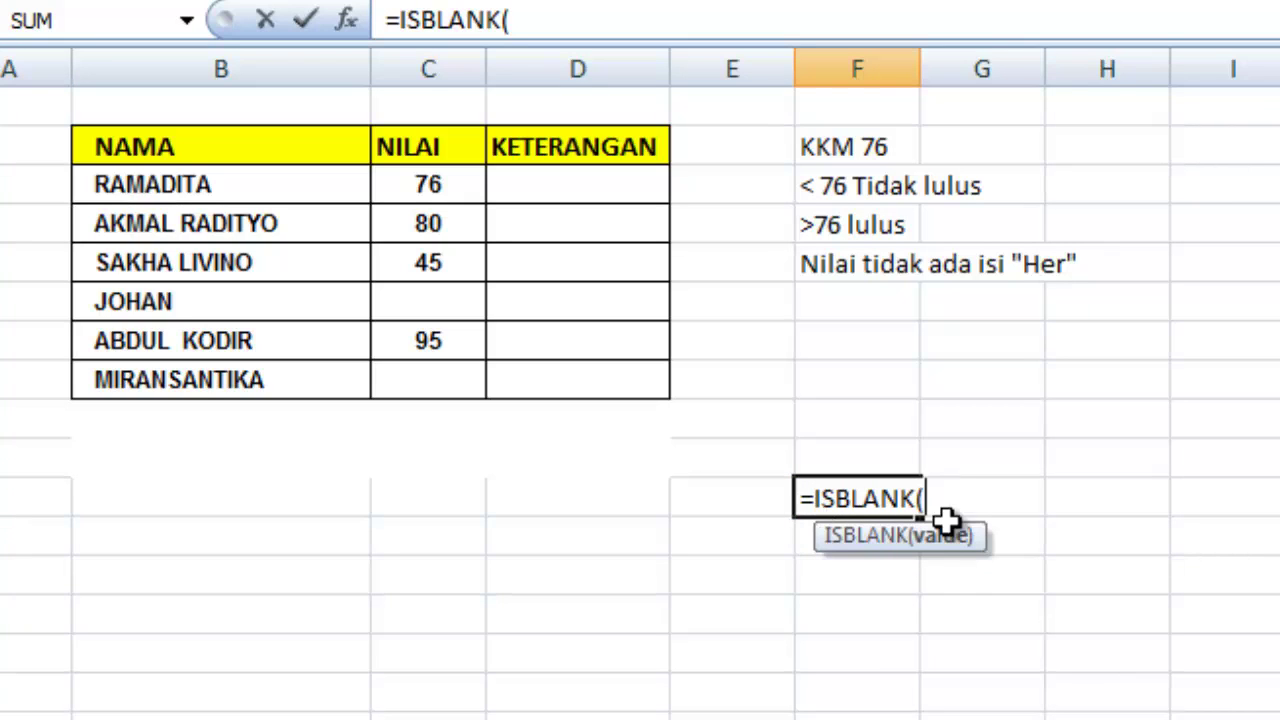
pyautogui.click(738, 500)
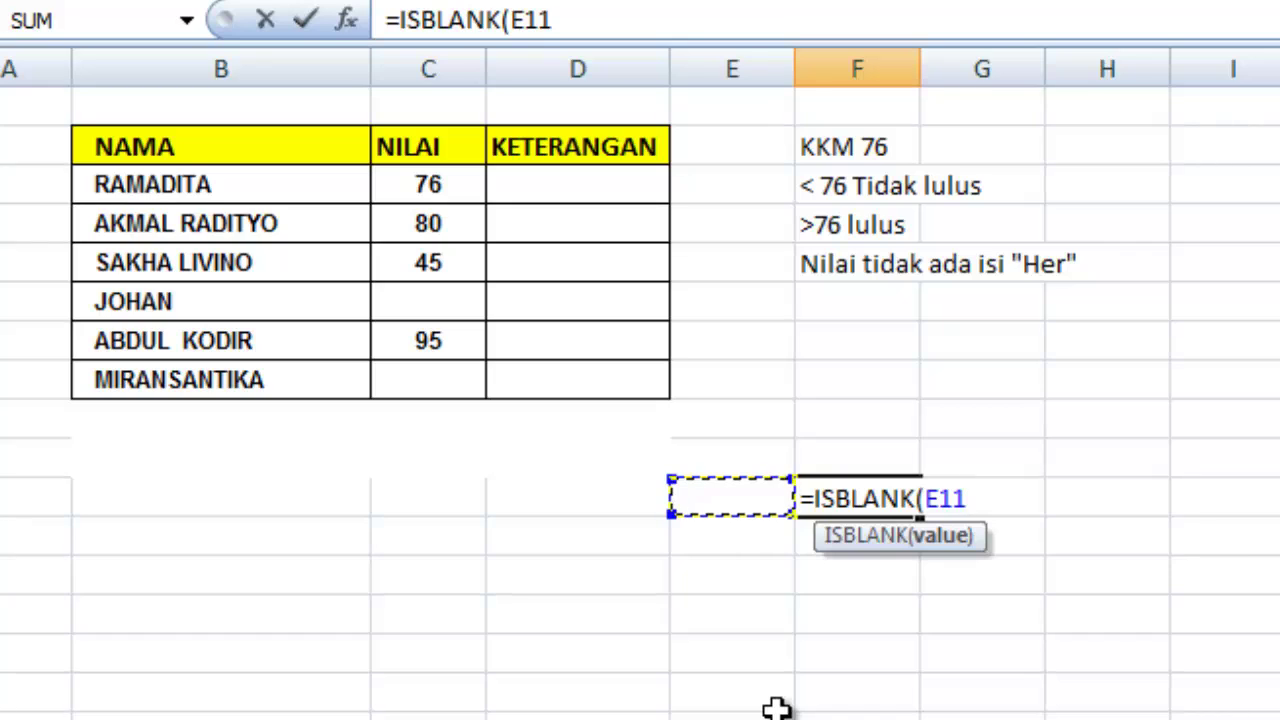
# Confirm =ISBLANK(E11) in F11, then type gh into E11 so F11 reads FALSE.
pyautogui.press('Return')
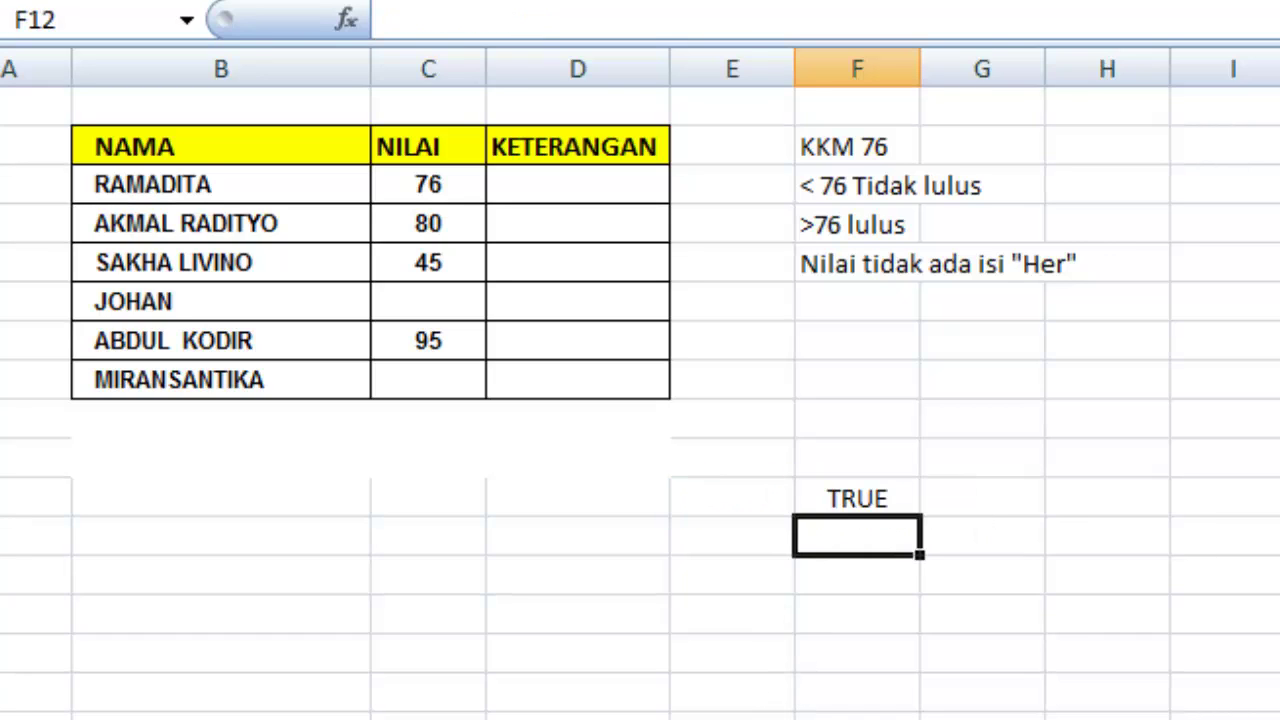
pyautogui.click(870, 500)
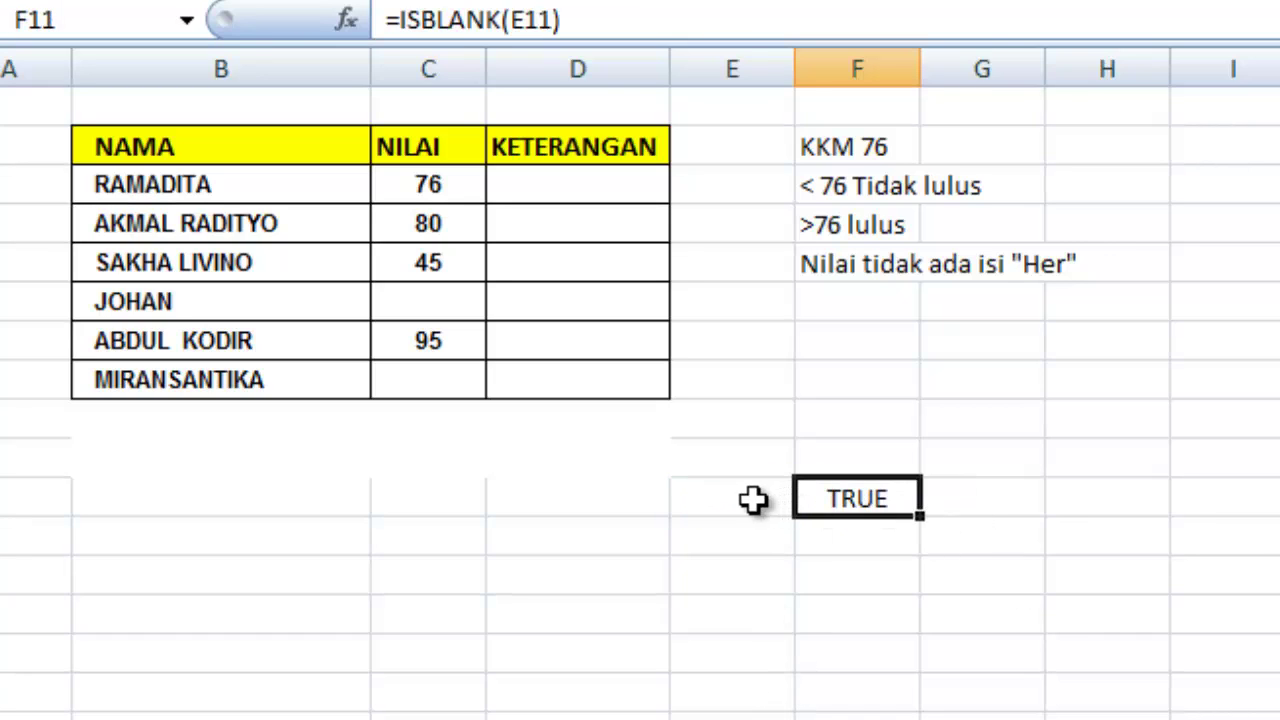
pyautogui.click(750, 497)
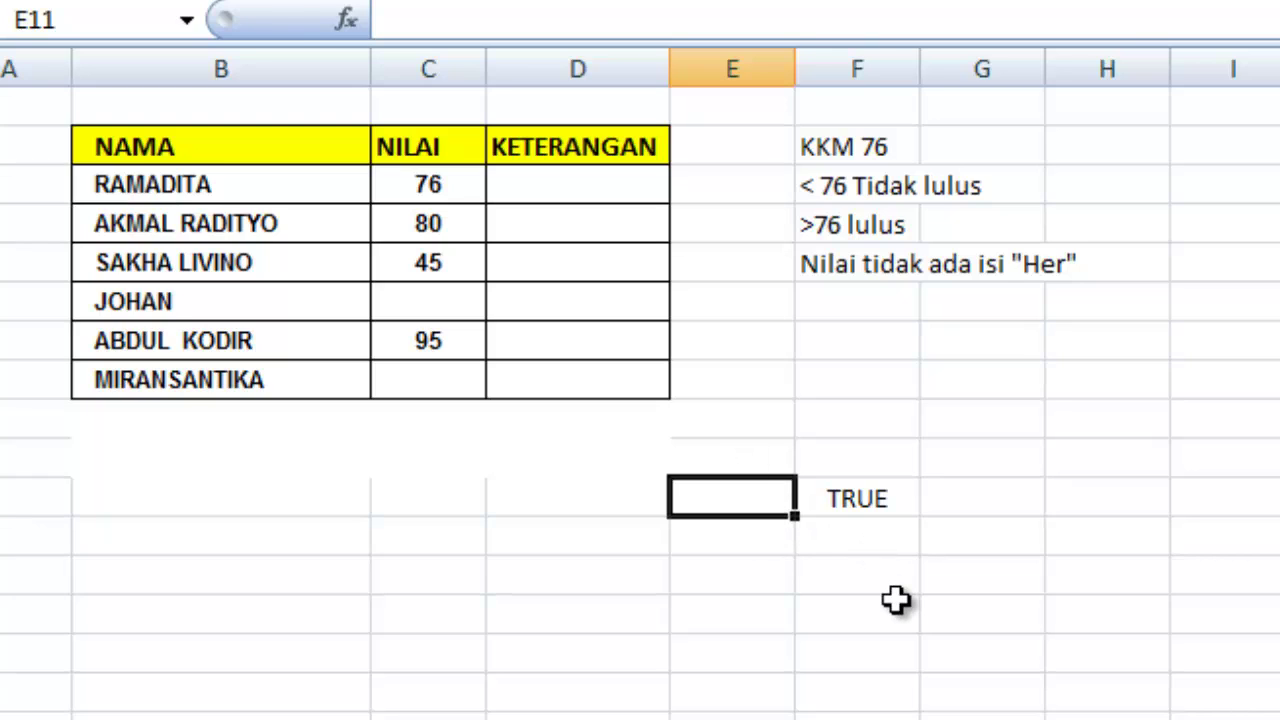
pyautogui.write('gh')
pyautogui.press('Return')
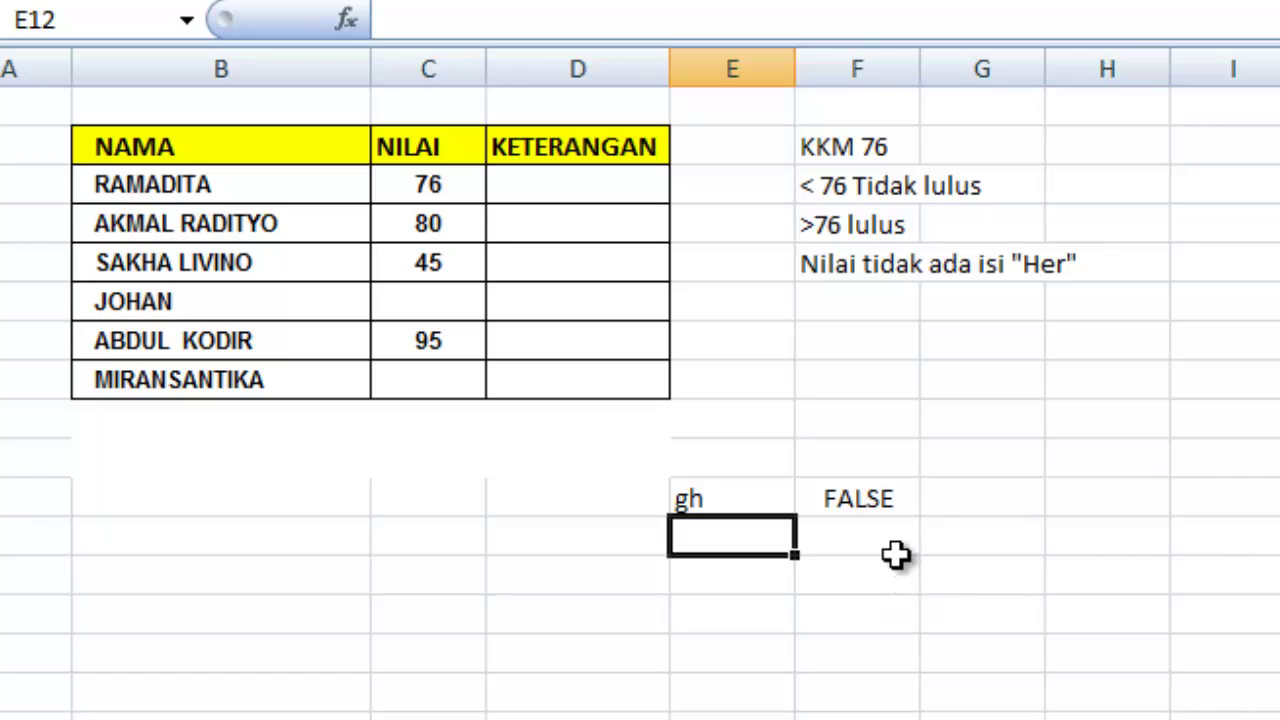
pyautogui.click(886, 497)
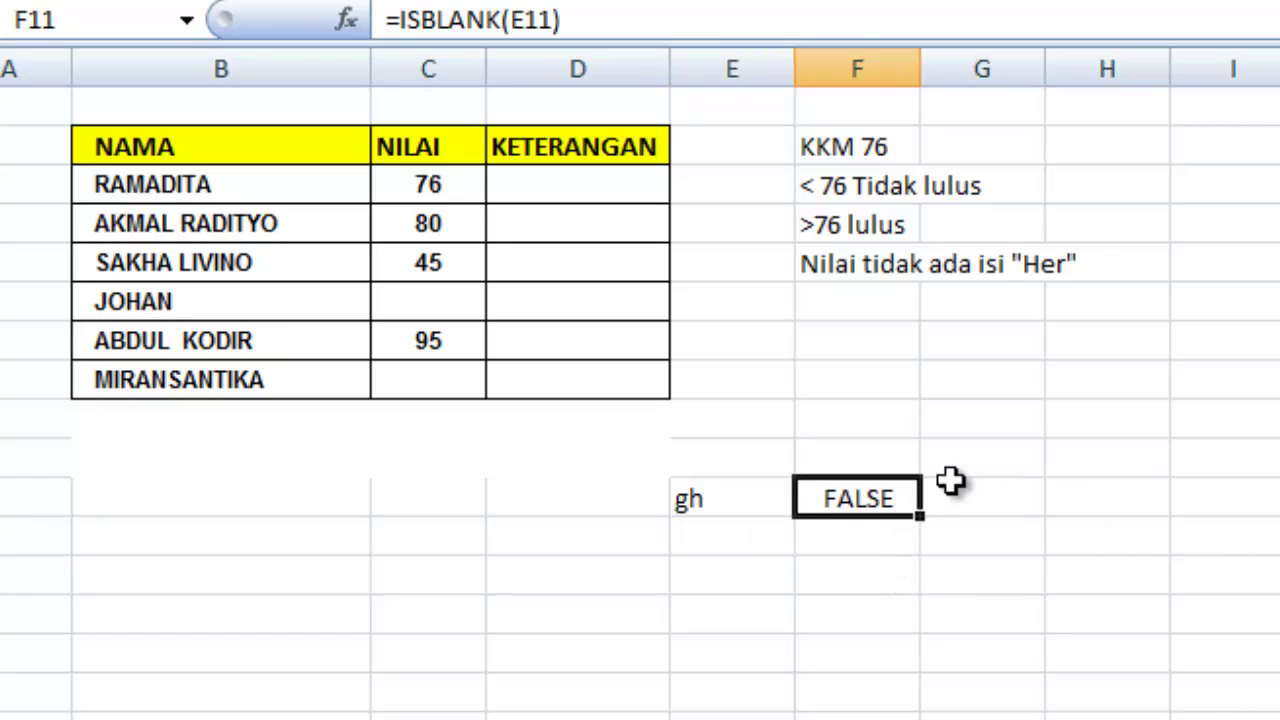
# Delete the test value from E11 and clear the ISBLANK formula from F11.
pyautogui.click(716, 496)
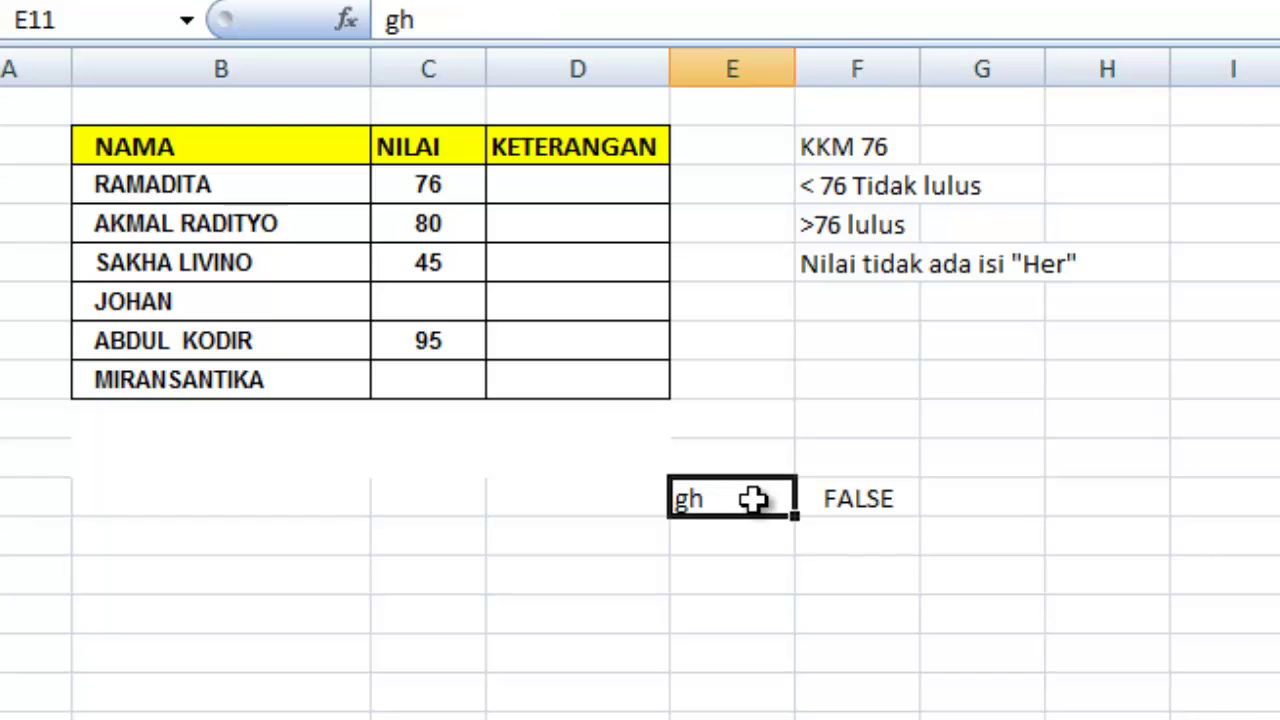
pyautogui.press('Delete')
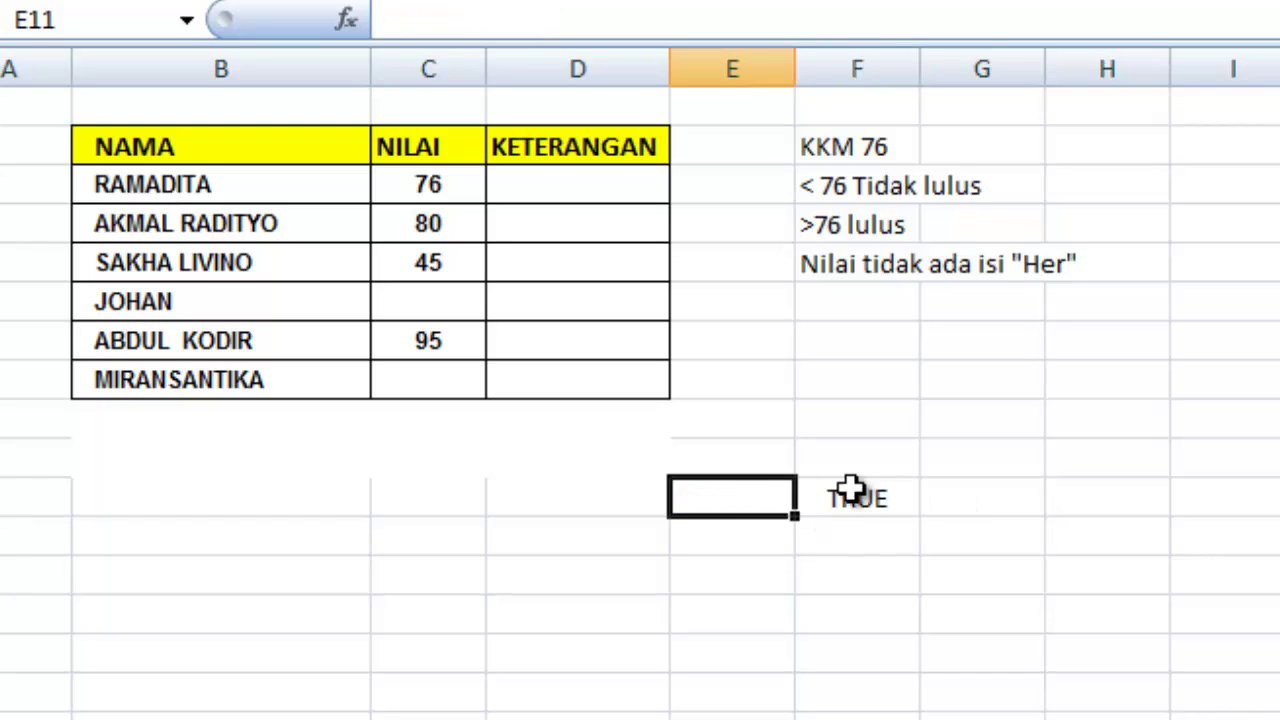
pyautogui.click(850, 492)
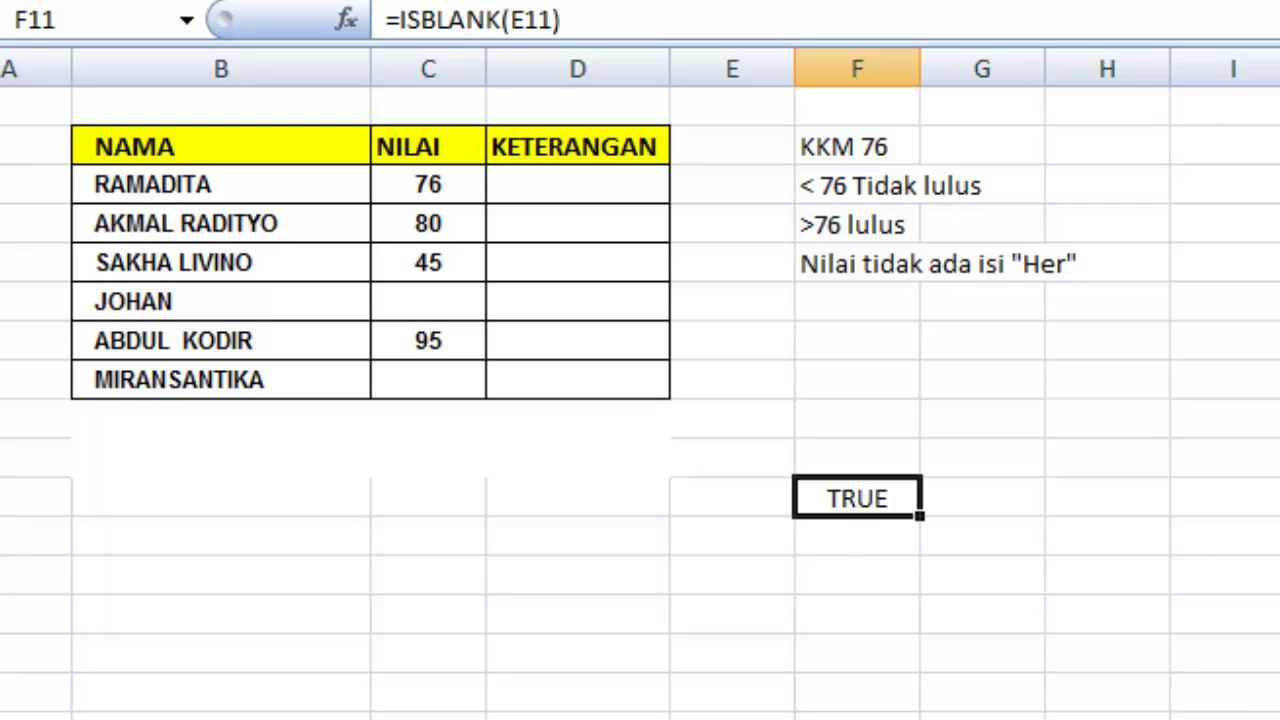
pyautogui.press('Delete')
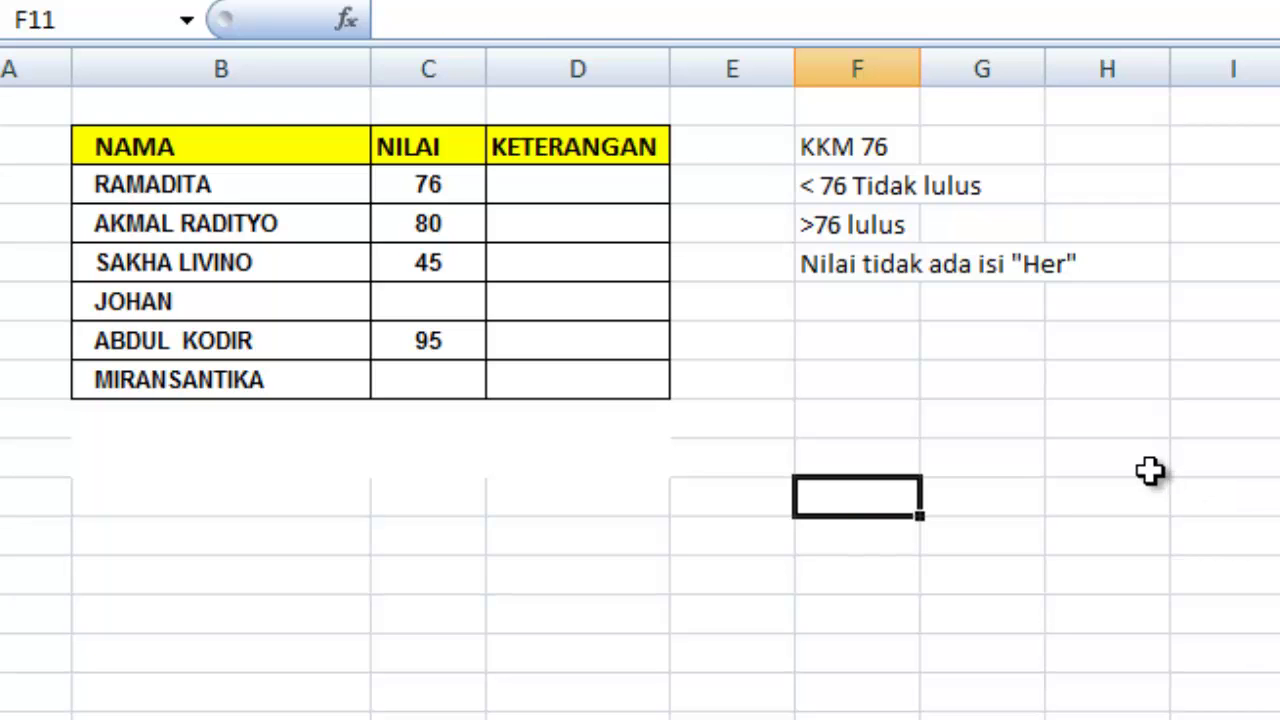
# In D3, begin =IF(ISBLANK(C3);"Her"; followed by a second IF.
pyautogui.click(638, 180)
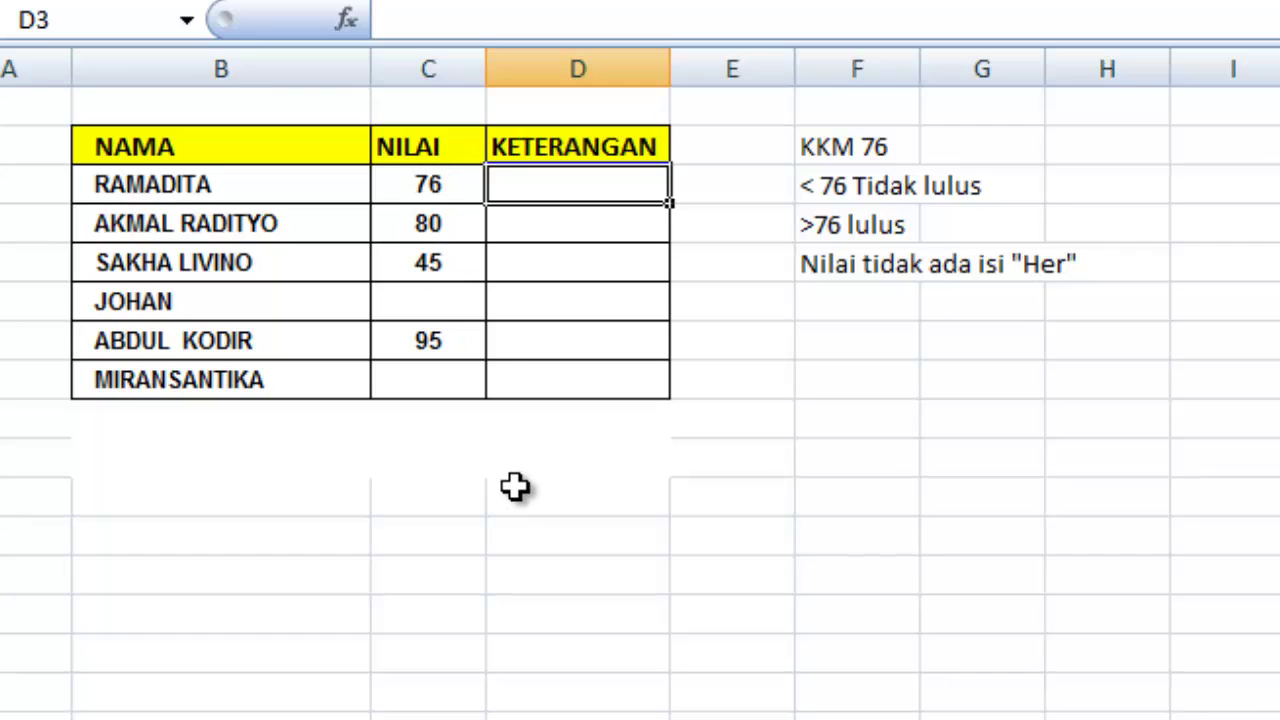
pyautogui.write('=')
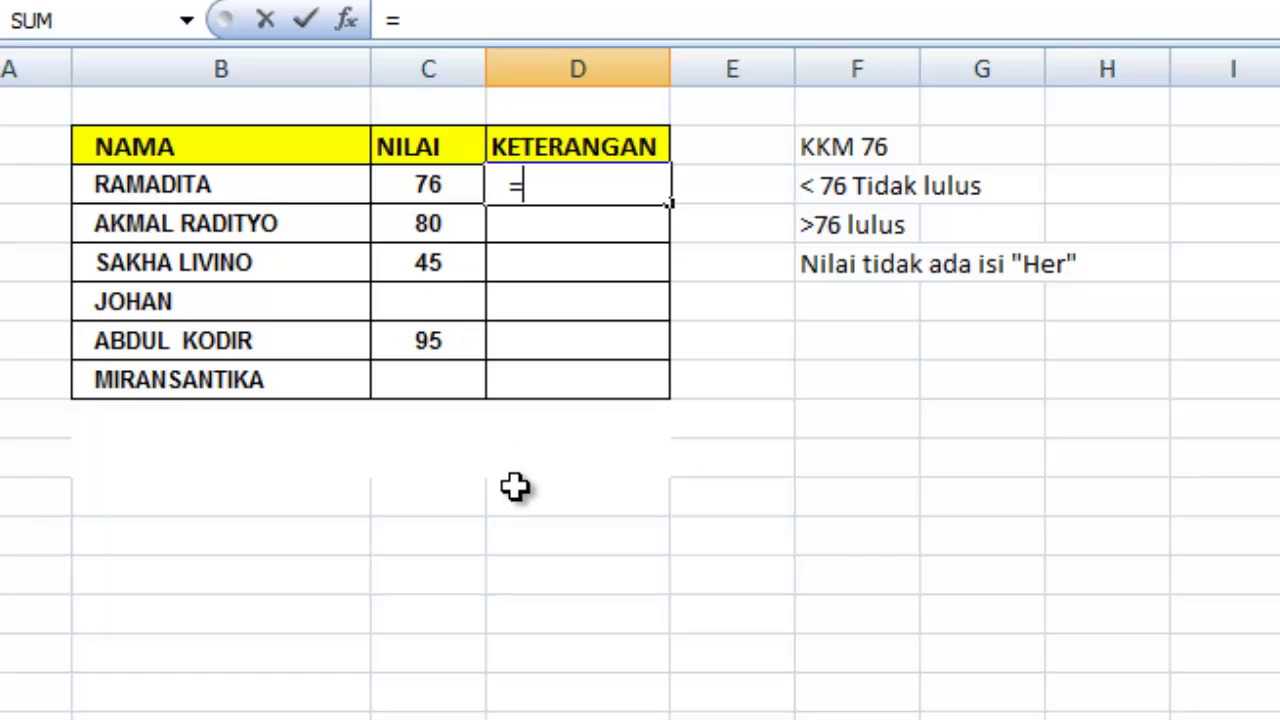
pyautogui.write('IF')
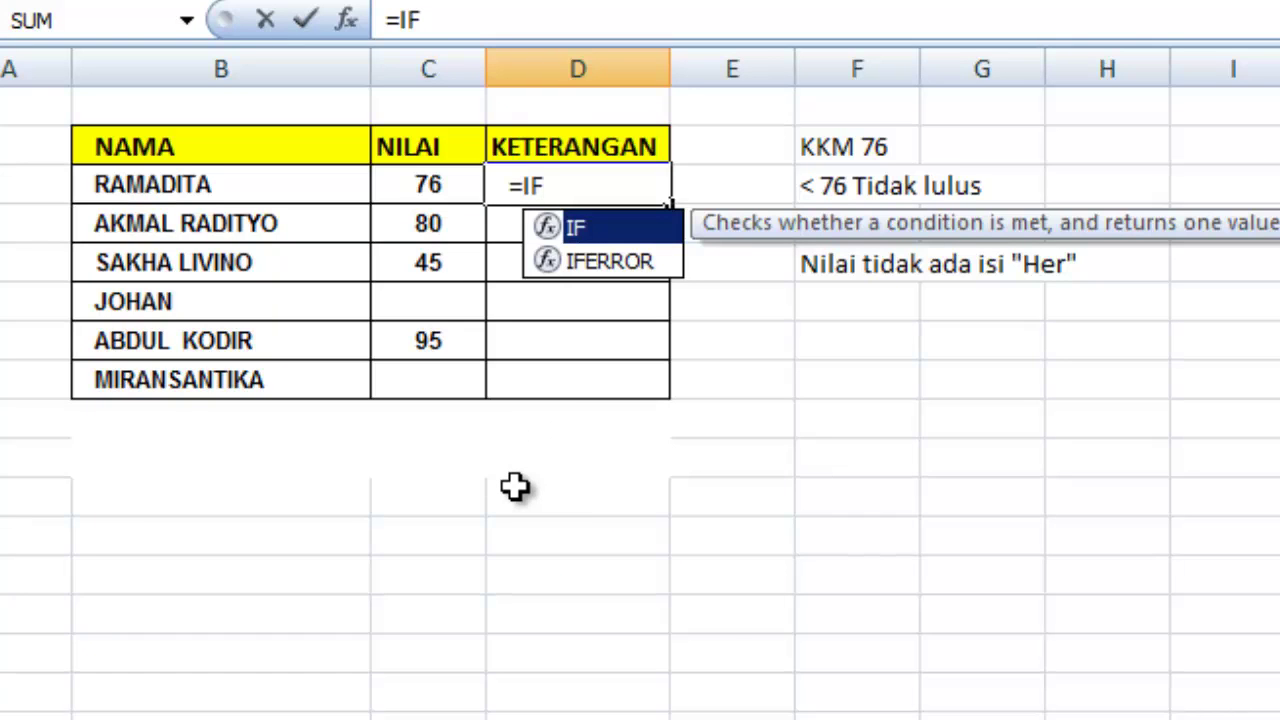
pyautogui.write('(')
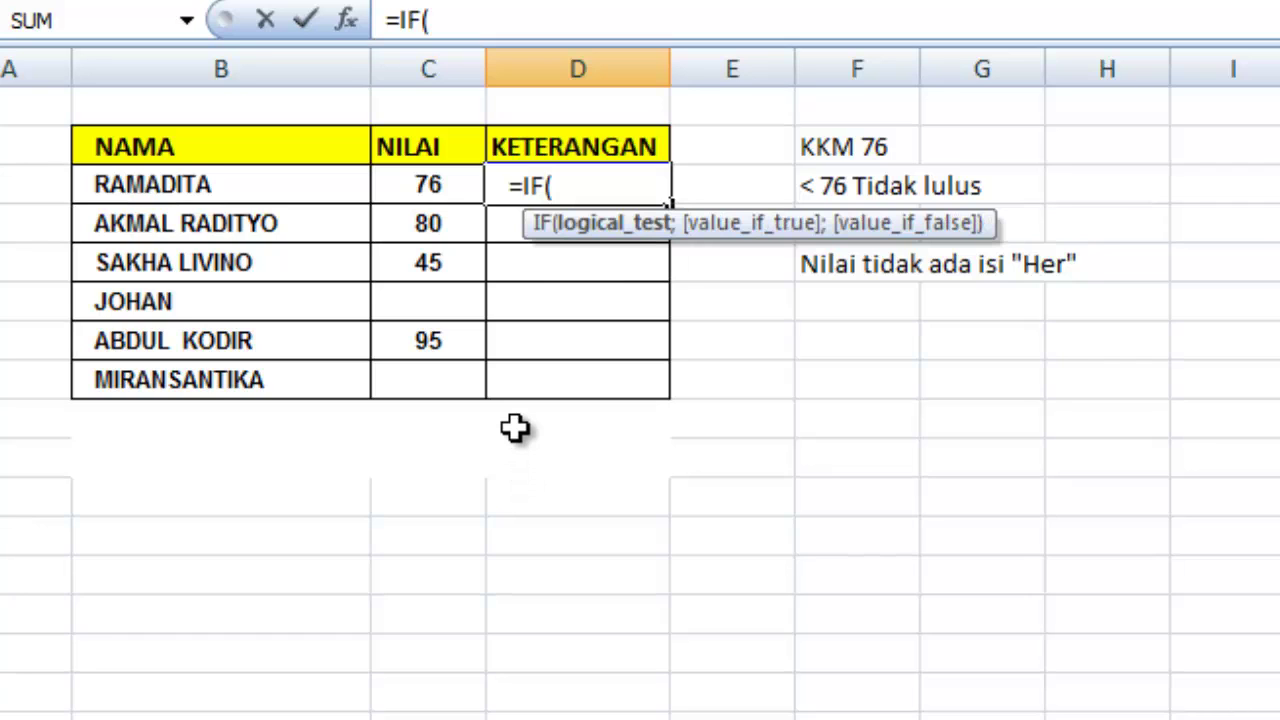
pyautogui.write('IS')
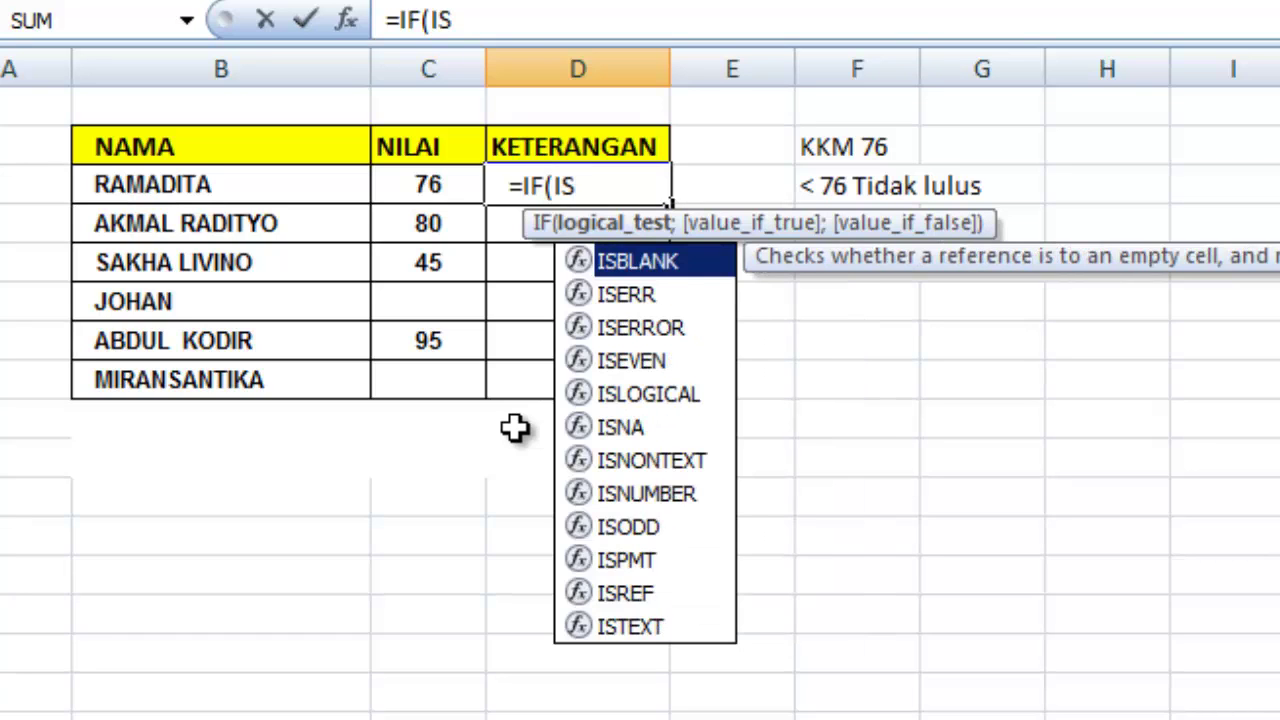
pyautogui.press('Tab')
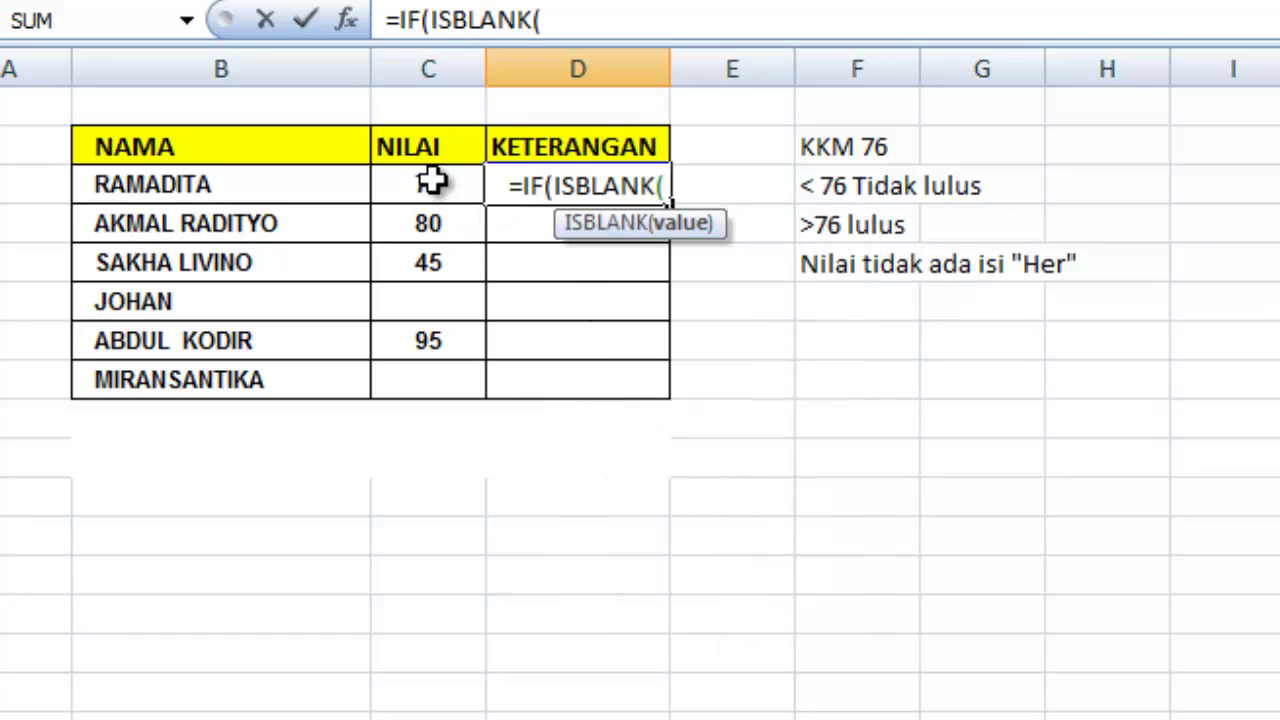
pyautogui.click(430, 184)
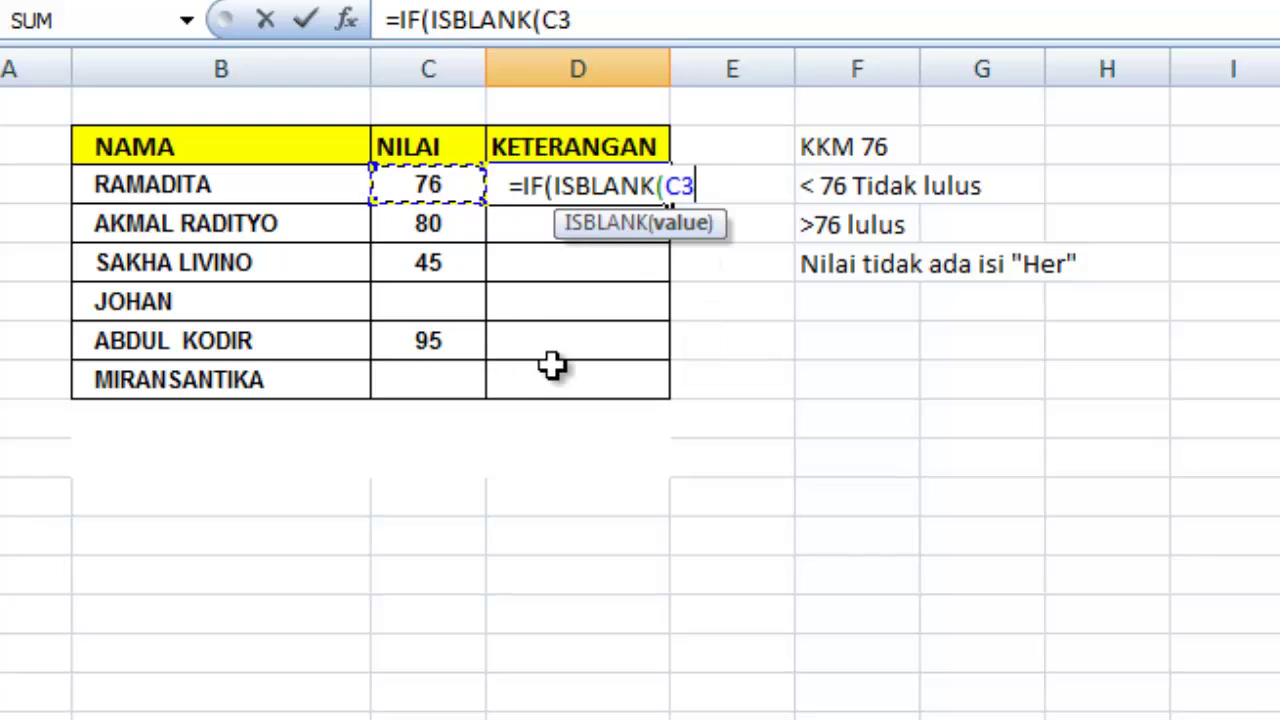
pyautogui.write(')')
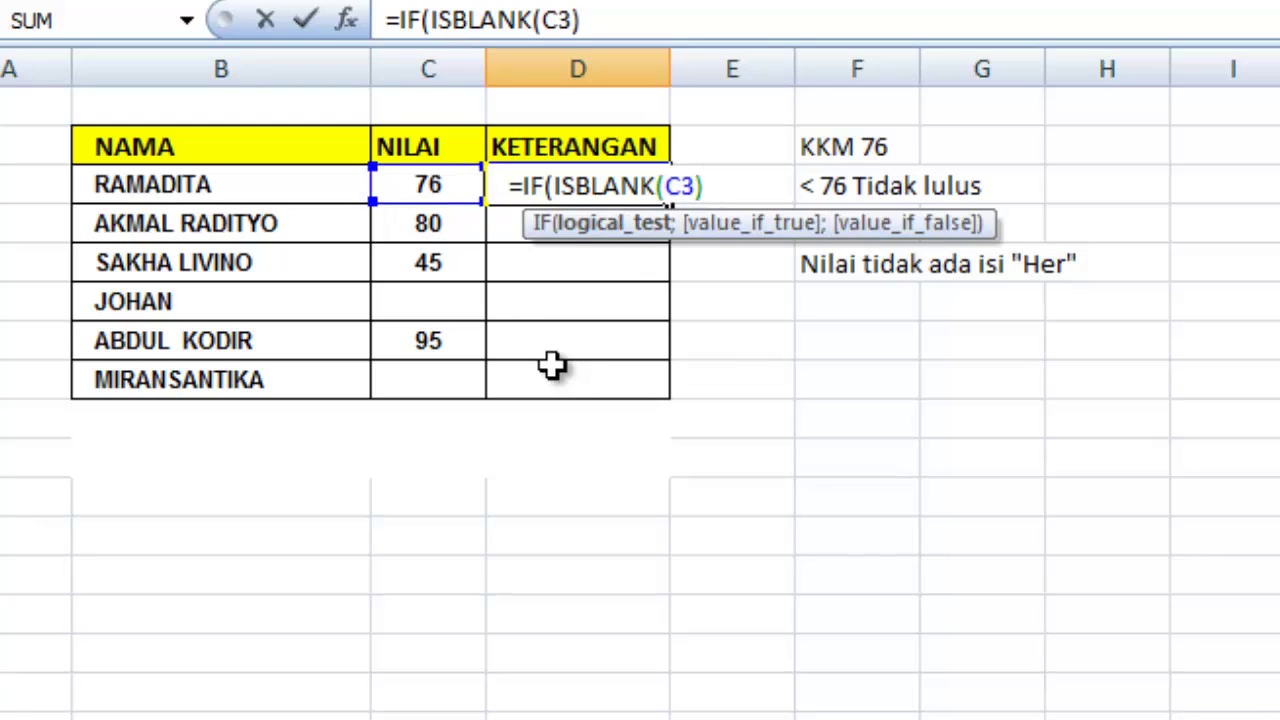
pyautogui.write(';')
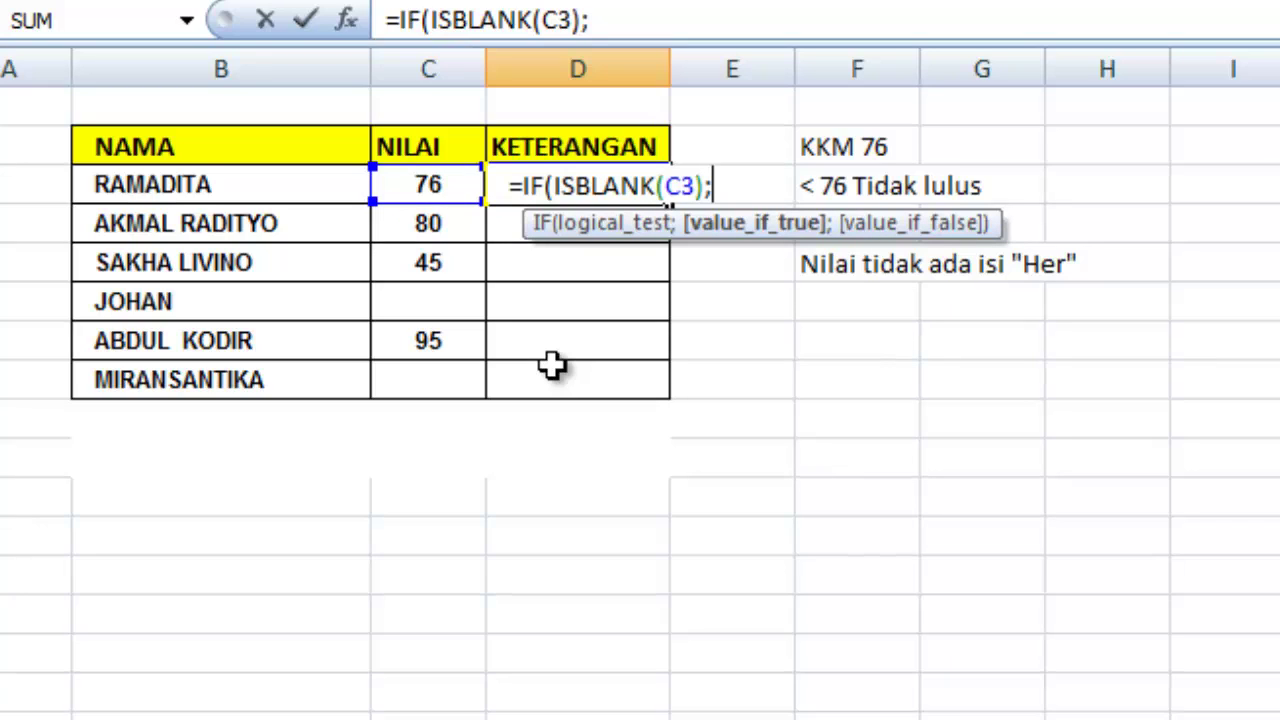
pyautogui.write('"hE')
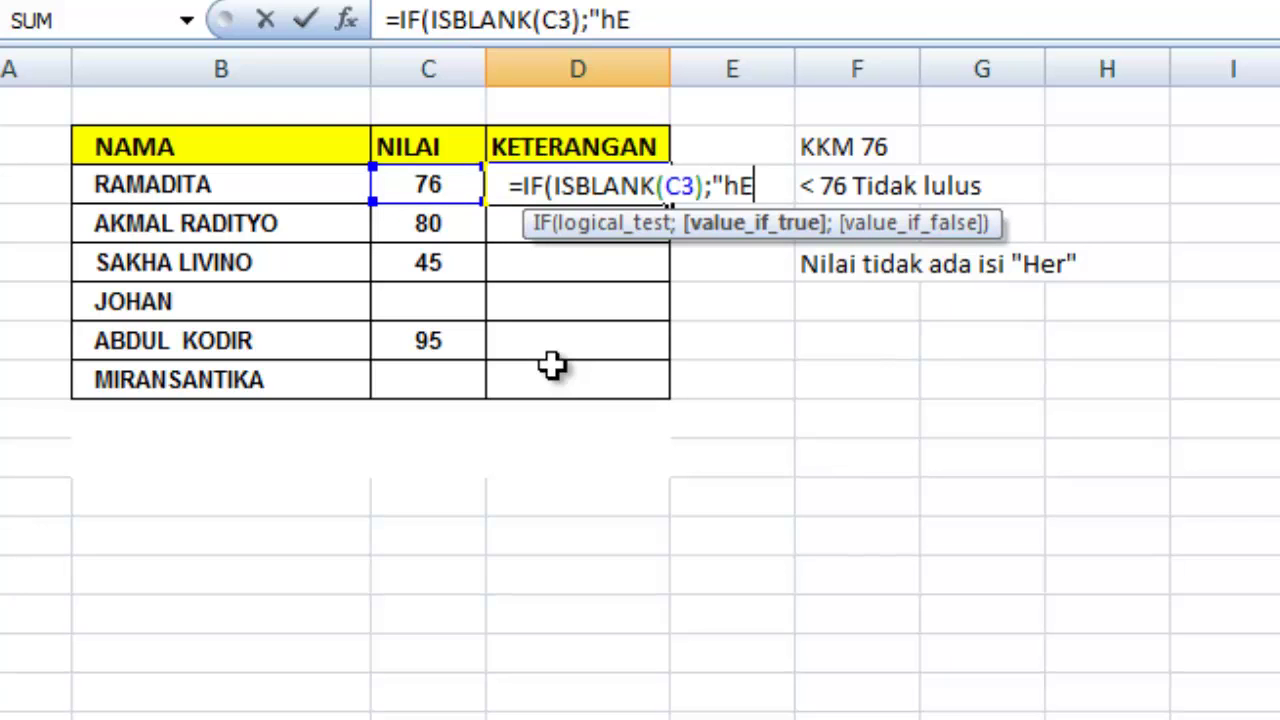
pyautogui.write('R"')
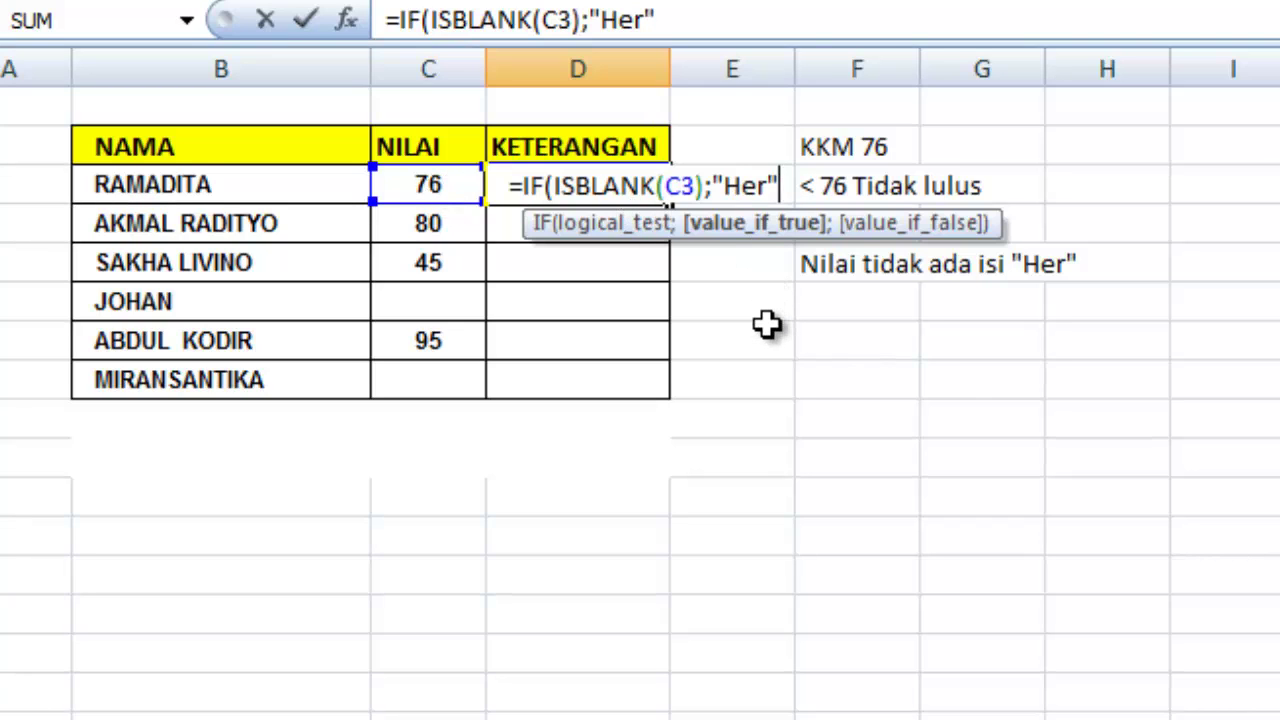
pyautogui.write(';')
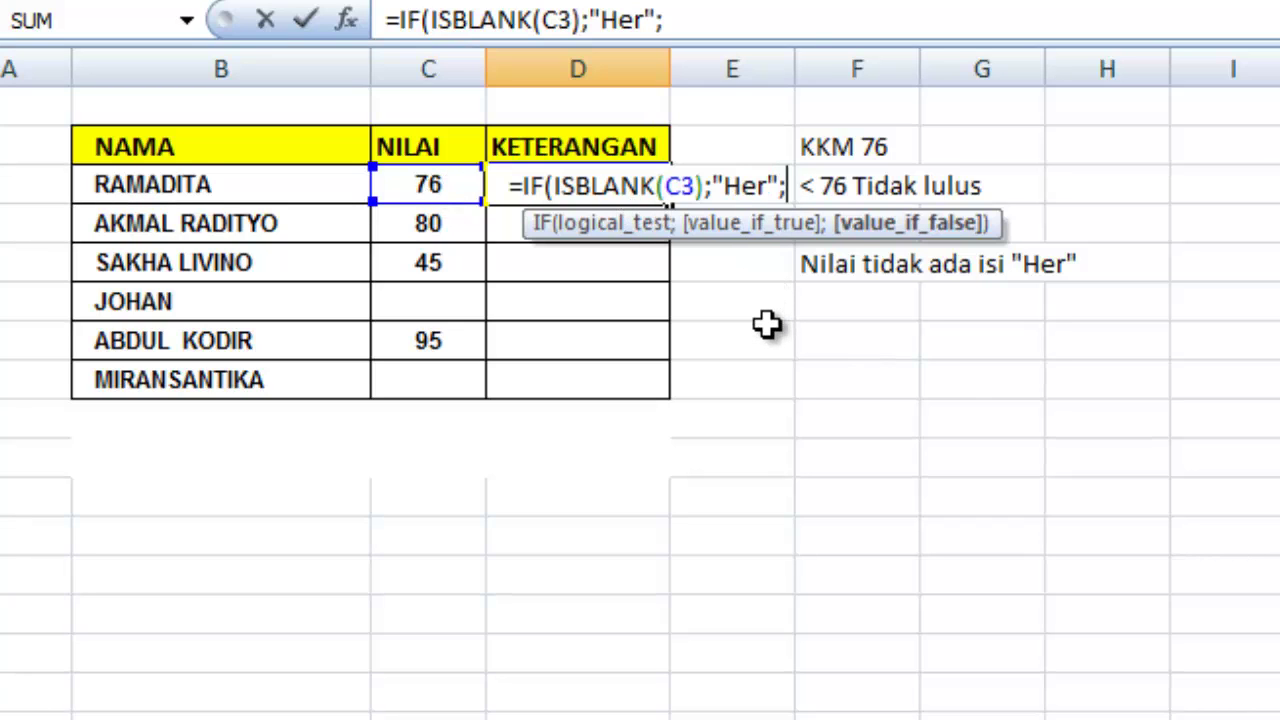
pyautogui.write('if')
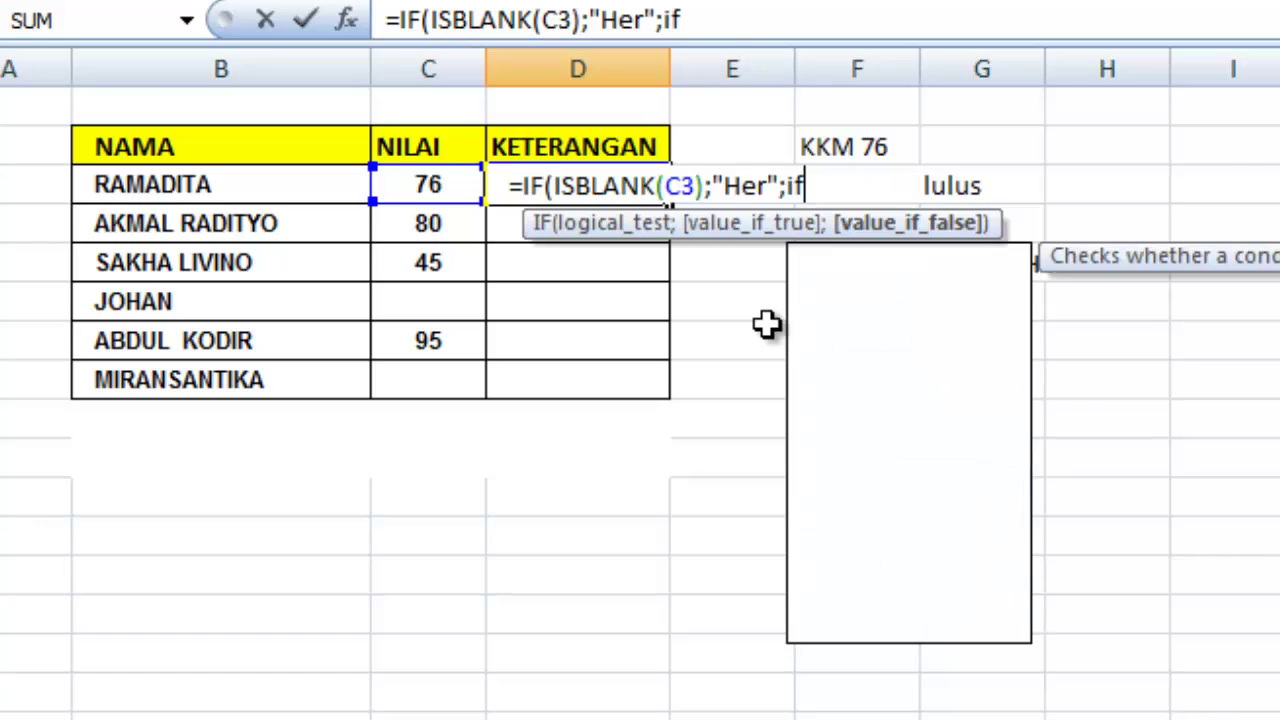
# Add the nested IF(C3<76;"Tidak Lulus";"Lulus" to D3's formula.
pyautogui.press('Tab')
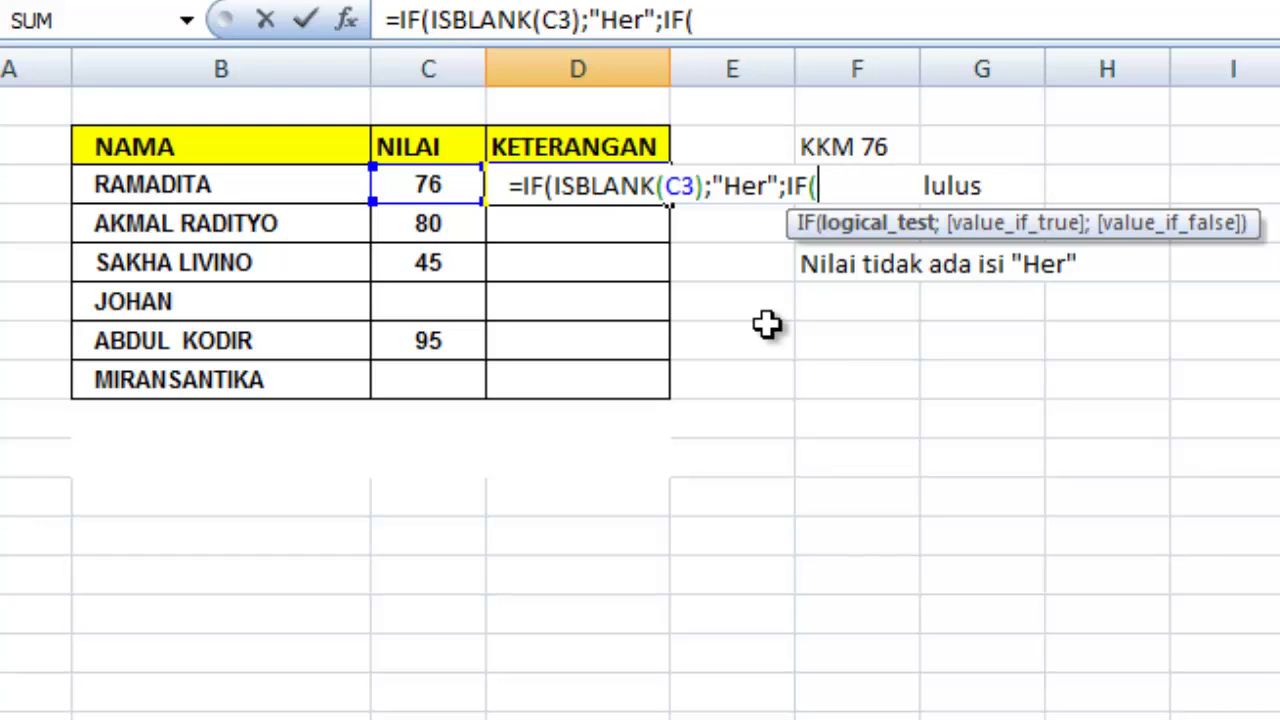
pyautogui.click(406, 186)
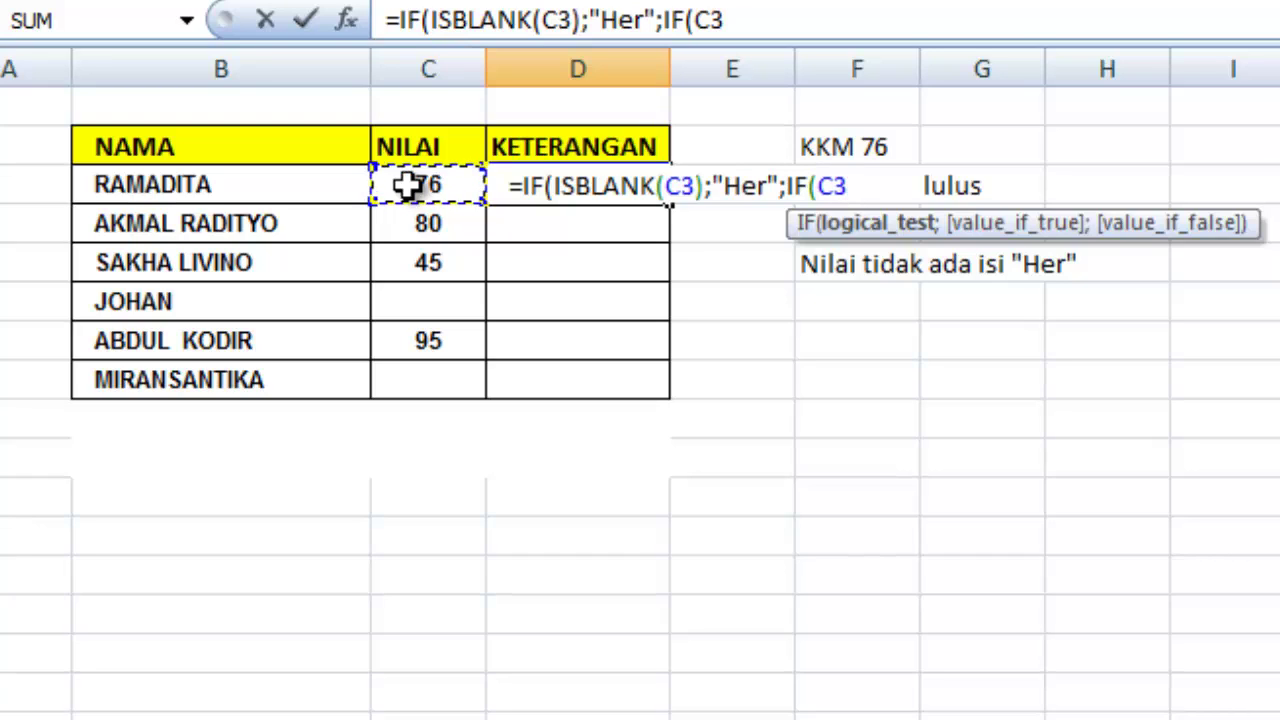
pyautogui.write('<')
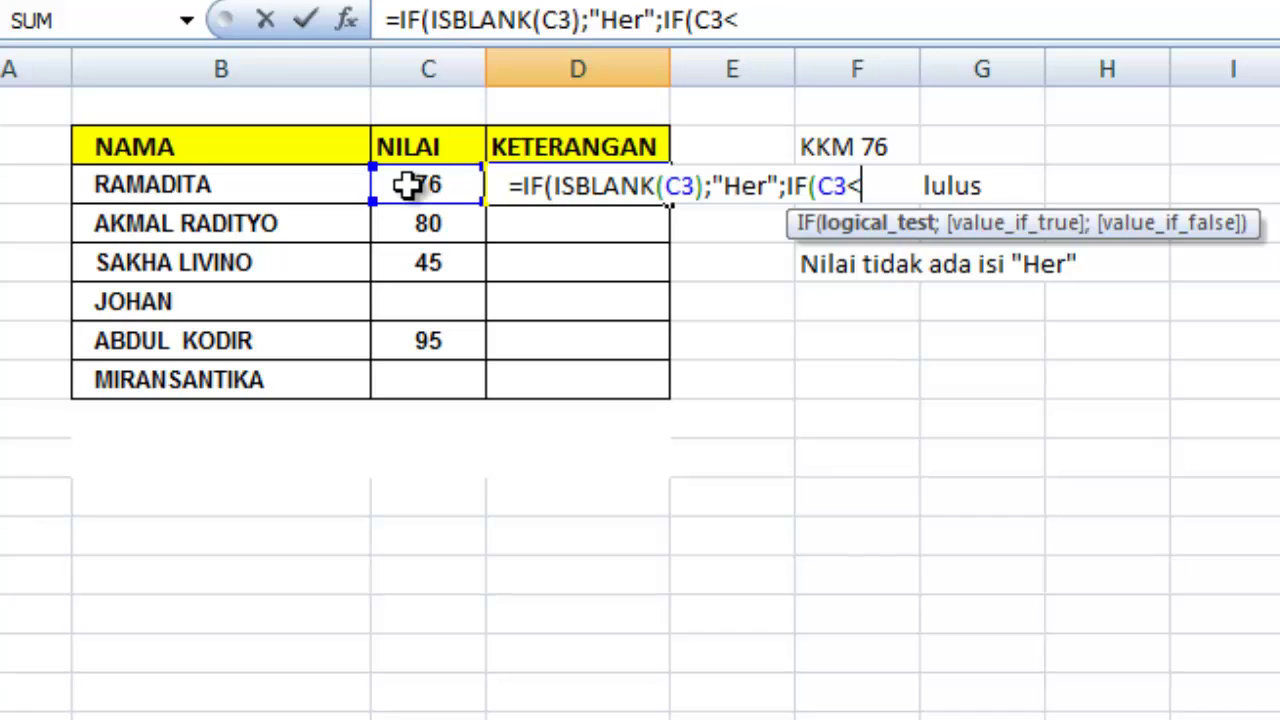
pyautogui.write('7')
pyautogui.write('6')
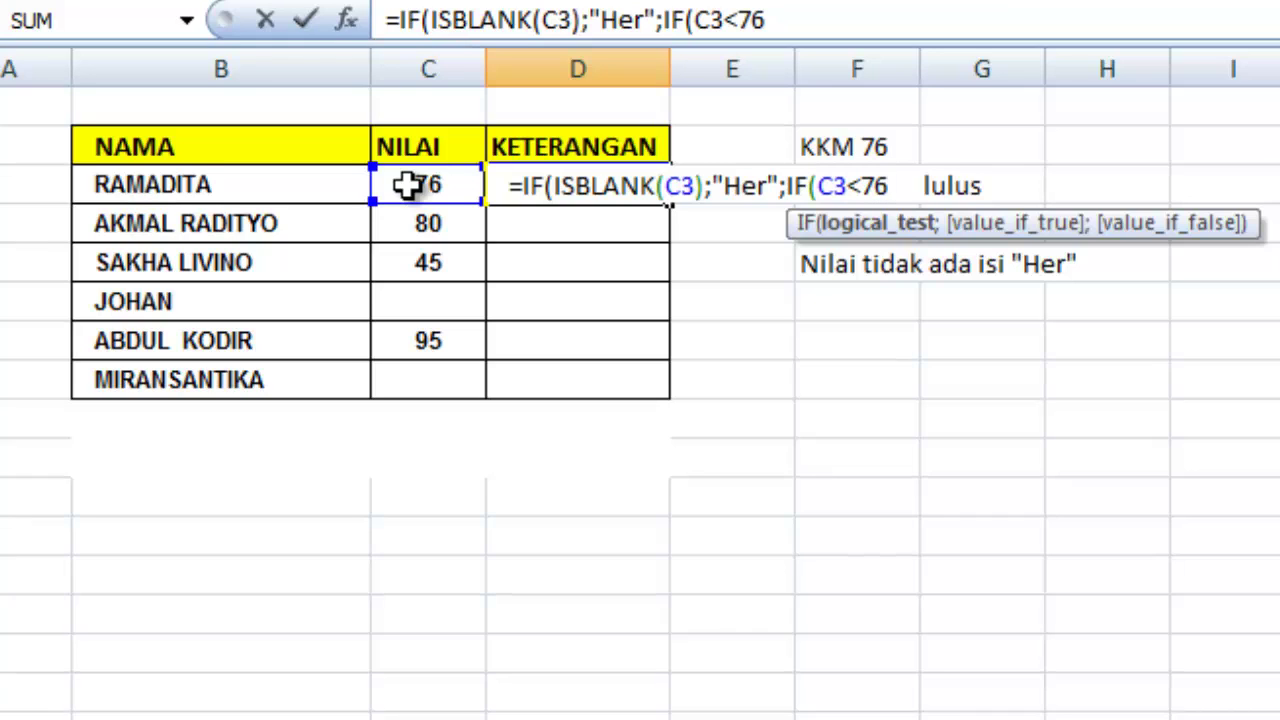
pyautogui.write(';"')
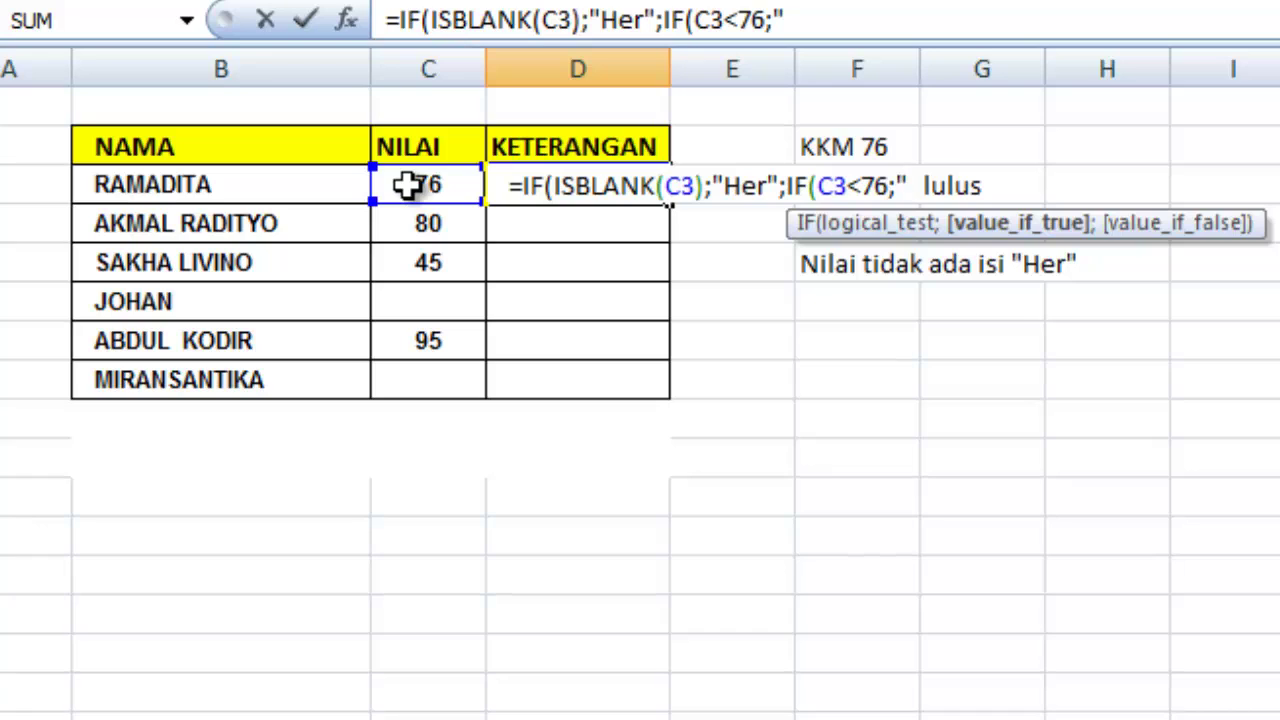
pyautogui.write('Tidak Lu')
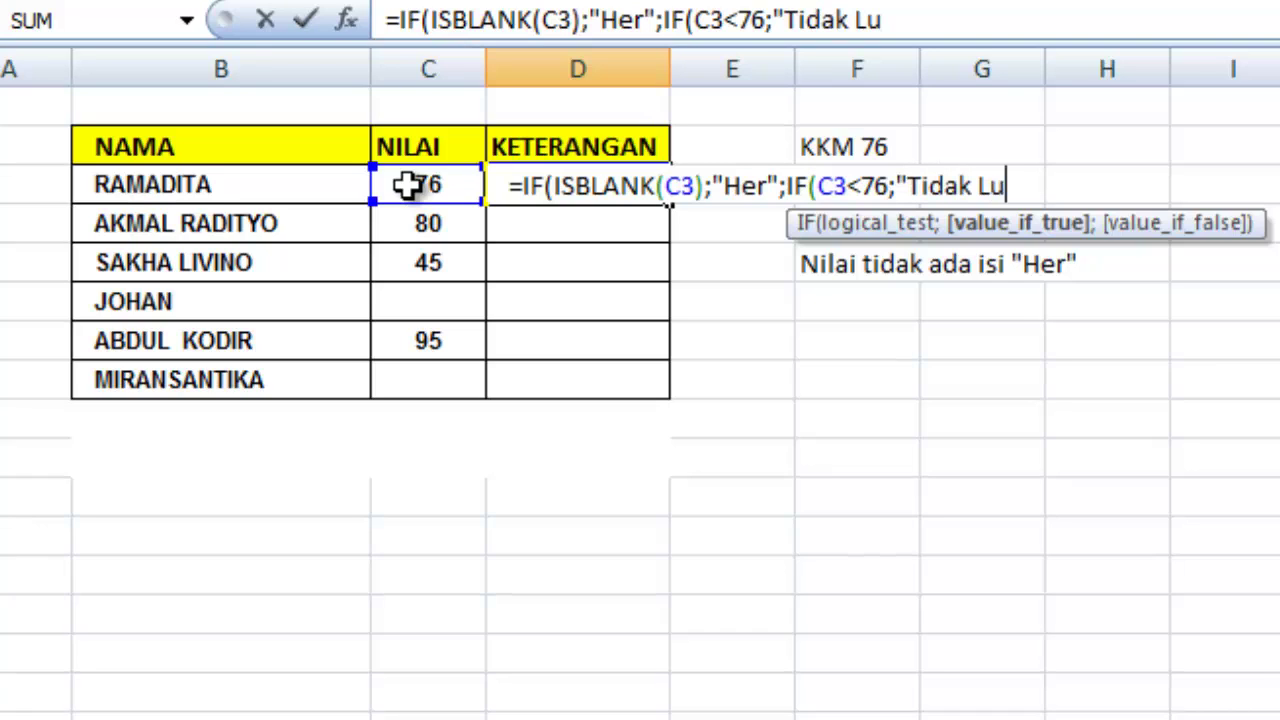
pyautogui.write('lus')
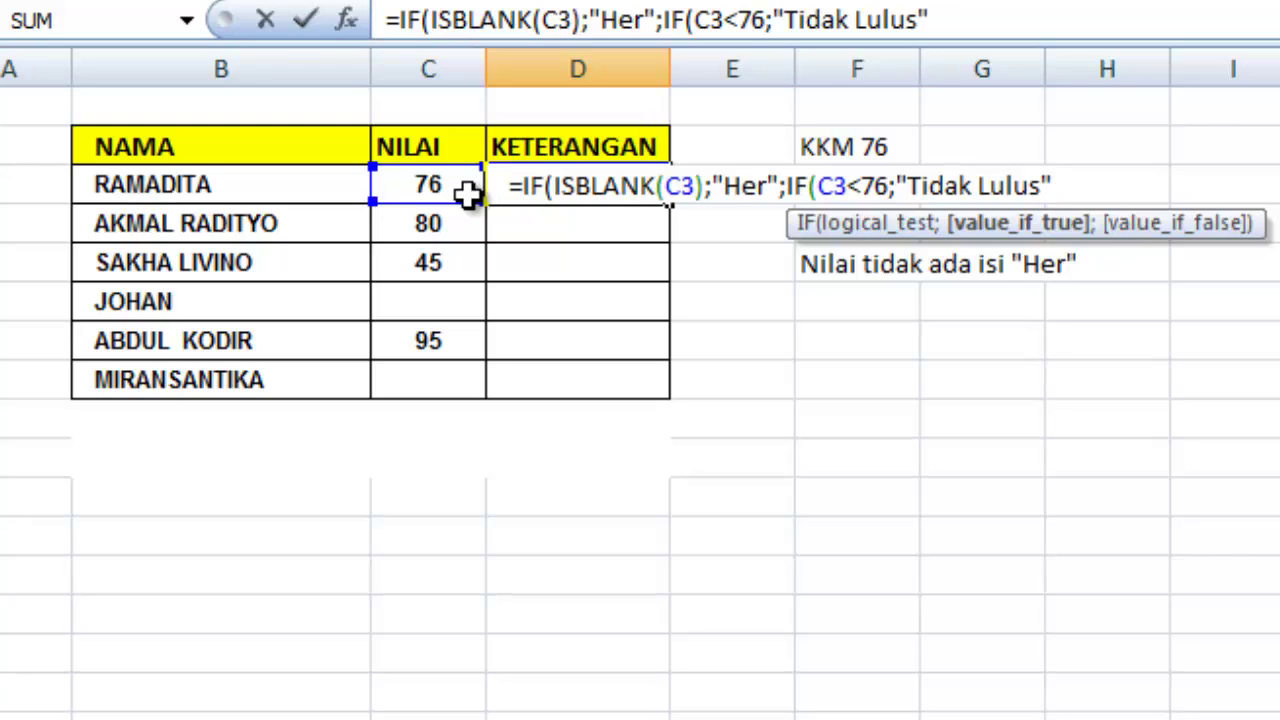
pyautogui.write(';')
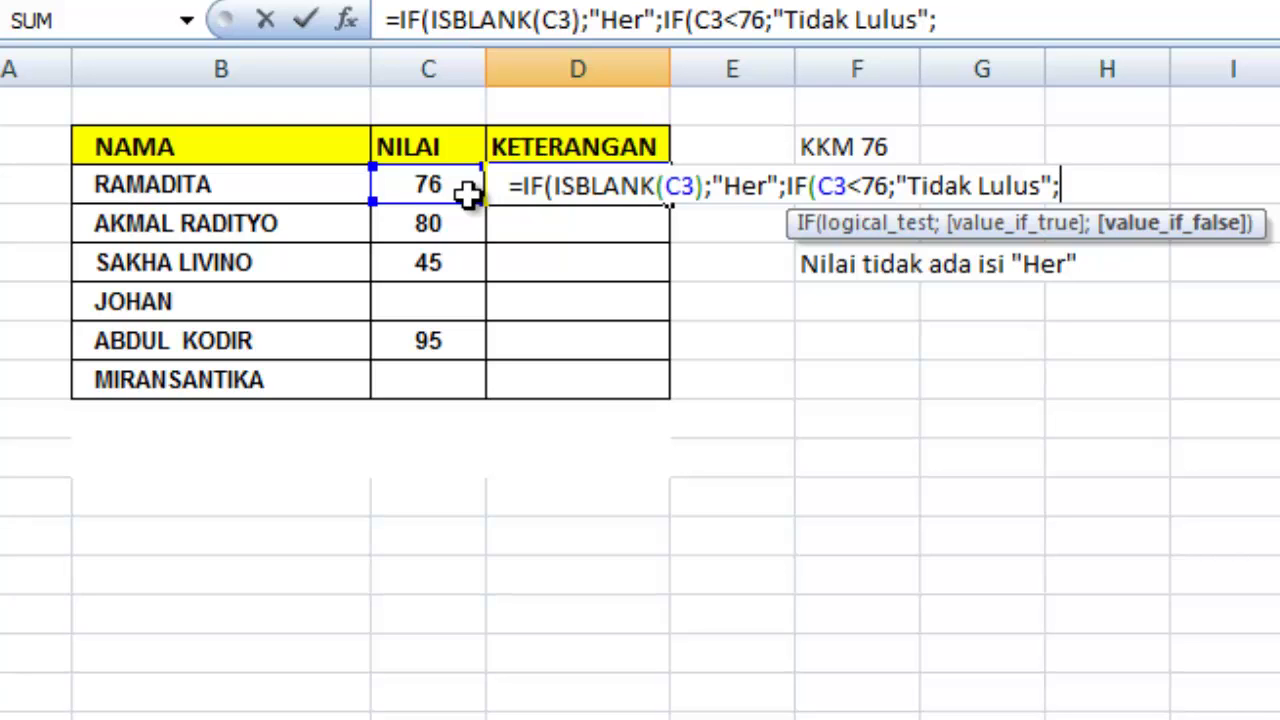
pyautogui.write('"L')
pyautogui.write('ulus')
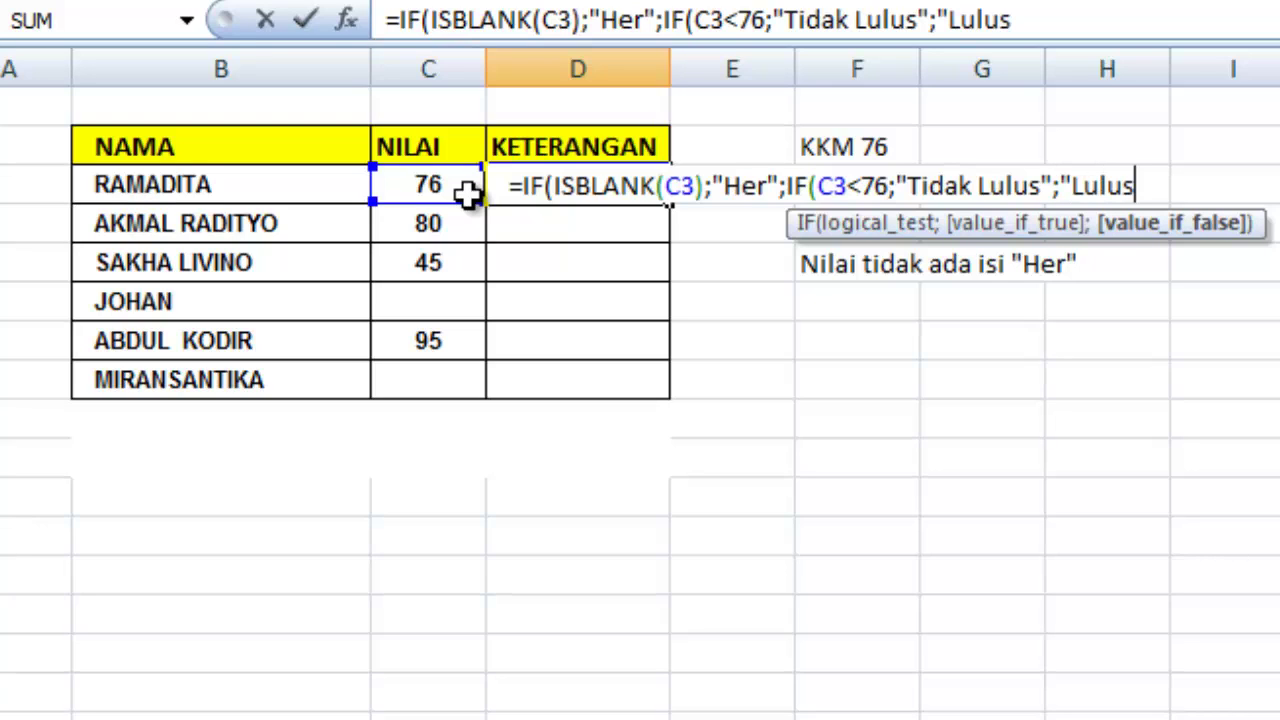
pyautogui.write('"')
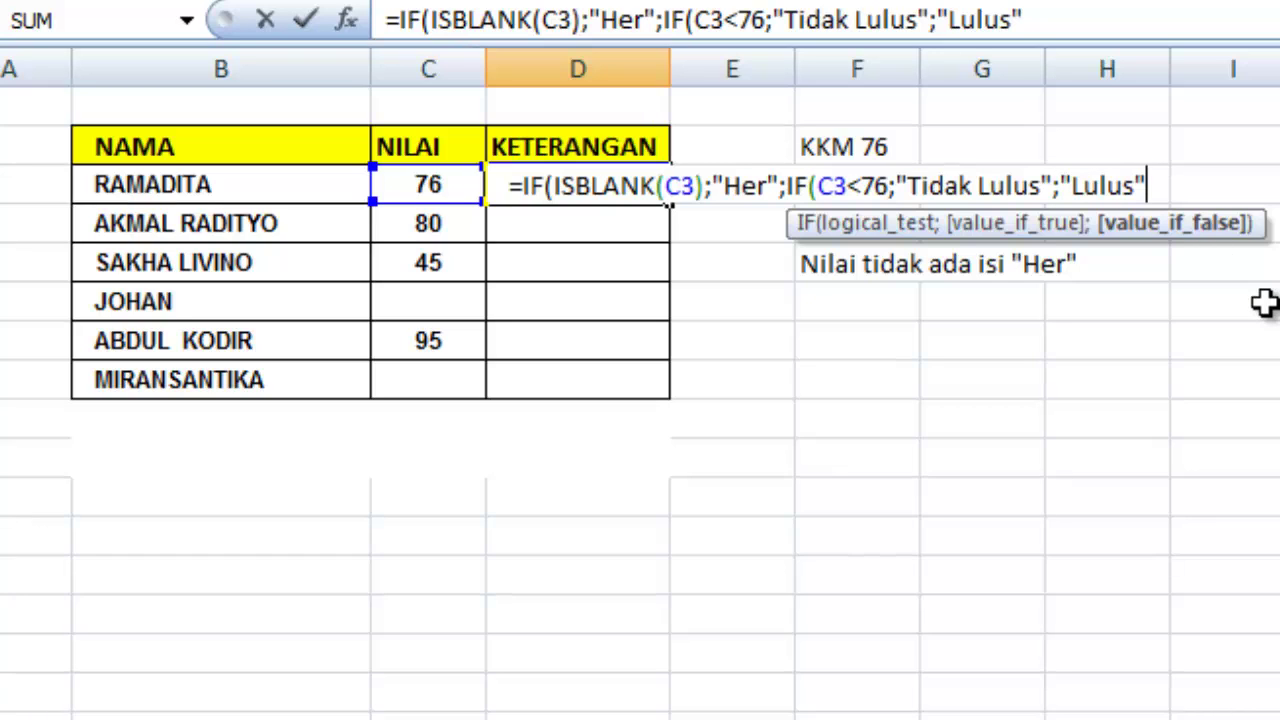
# Commit D3's formula, accepting Excel's bracket correction so it shows Lulus.
pyautogui.press('Return')
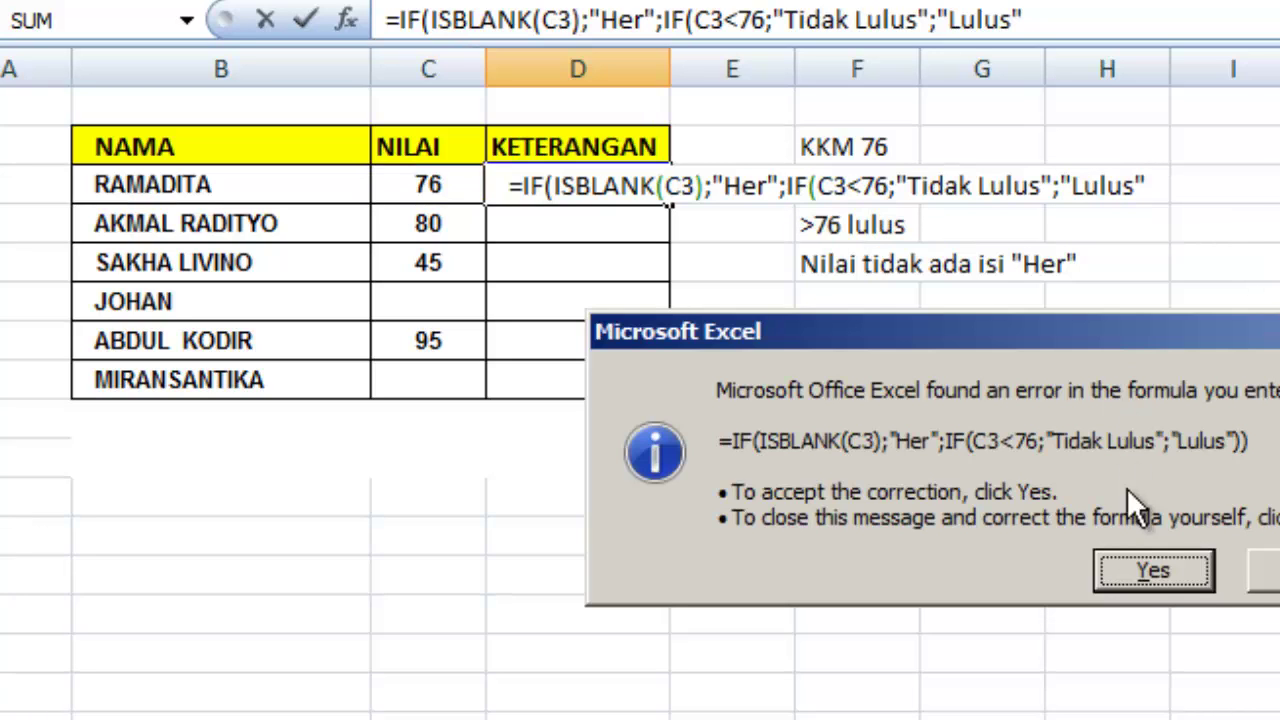
pyautogui.click(1152, 572)
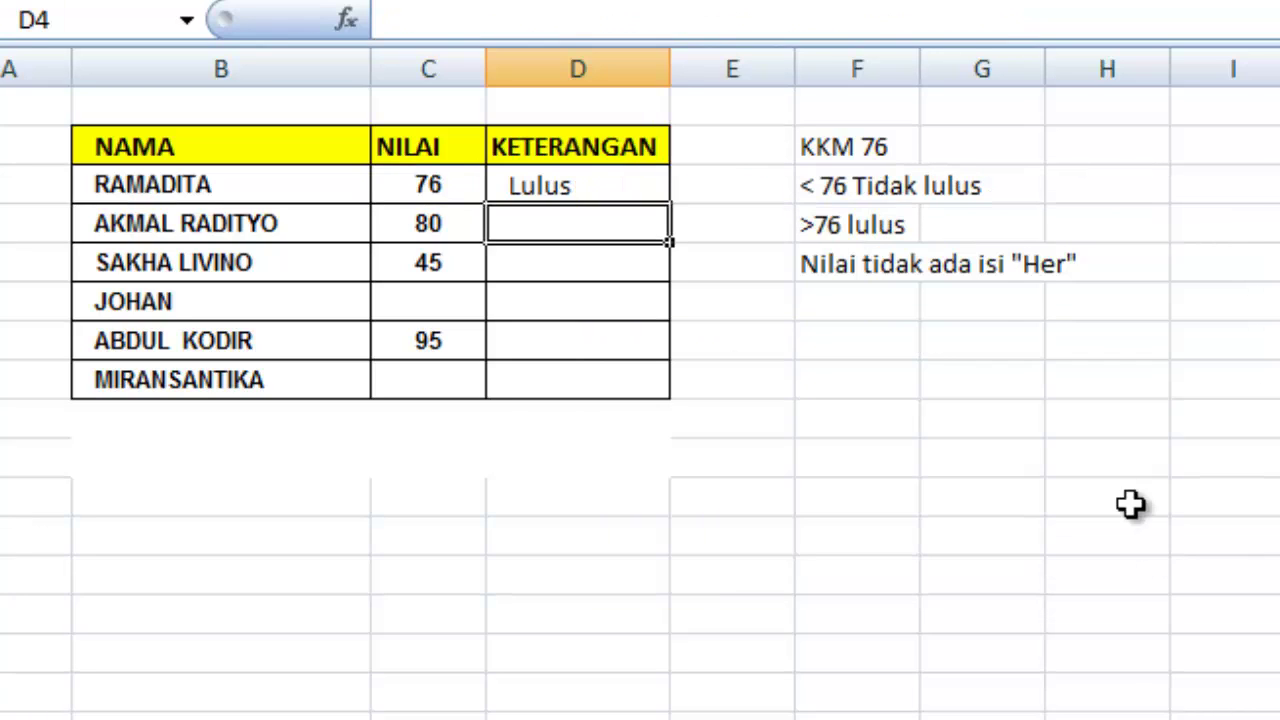
pyautogui.click(598, 183)
pyautogui.click(709, 505)
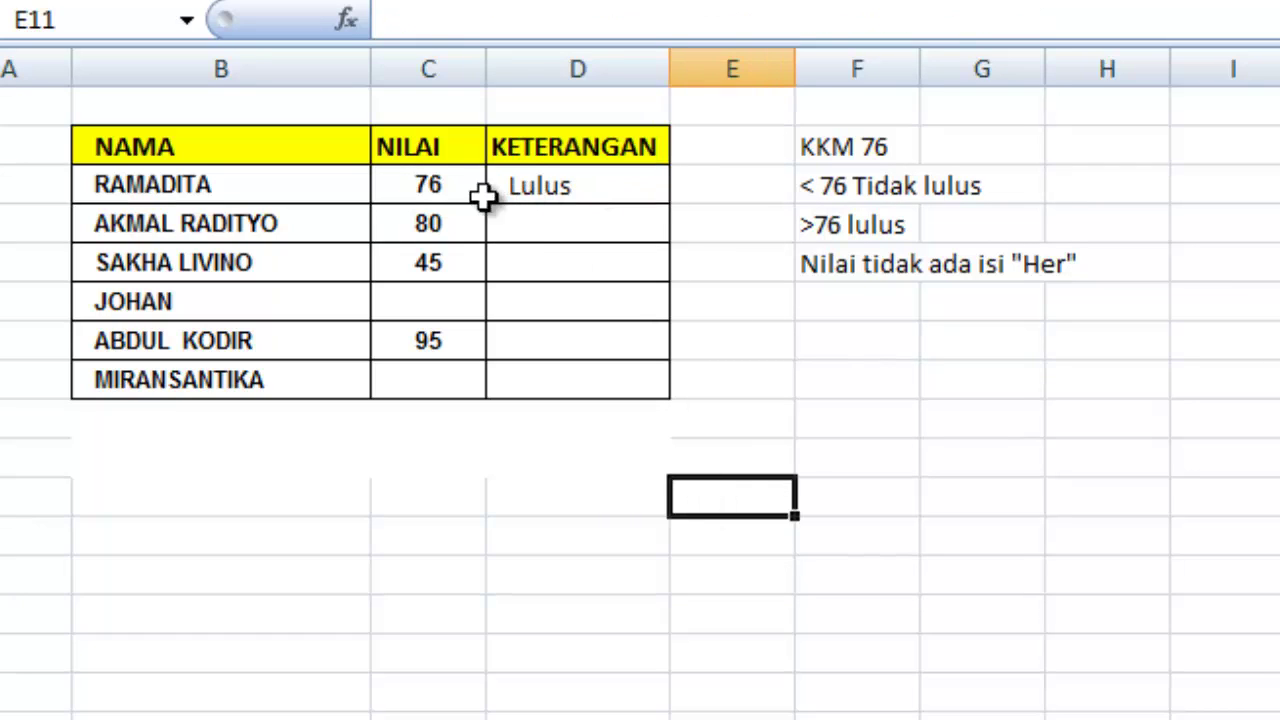
# Compare grades 76 in C3 and 80 in C4 against the passing rule in F4.
pyautogui.click(441, 188)
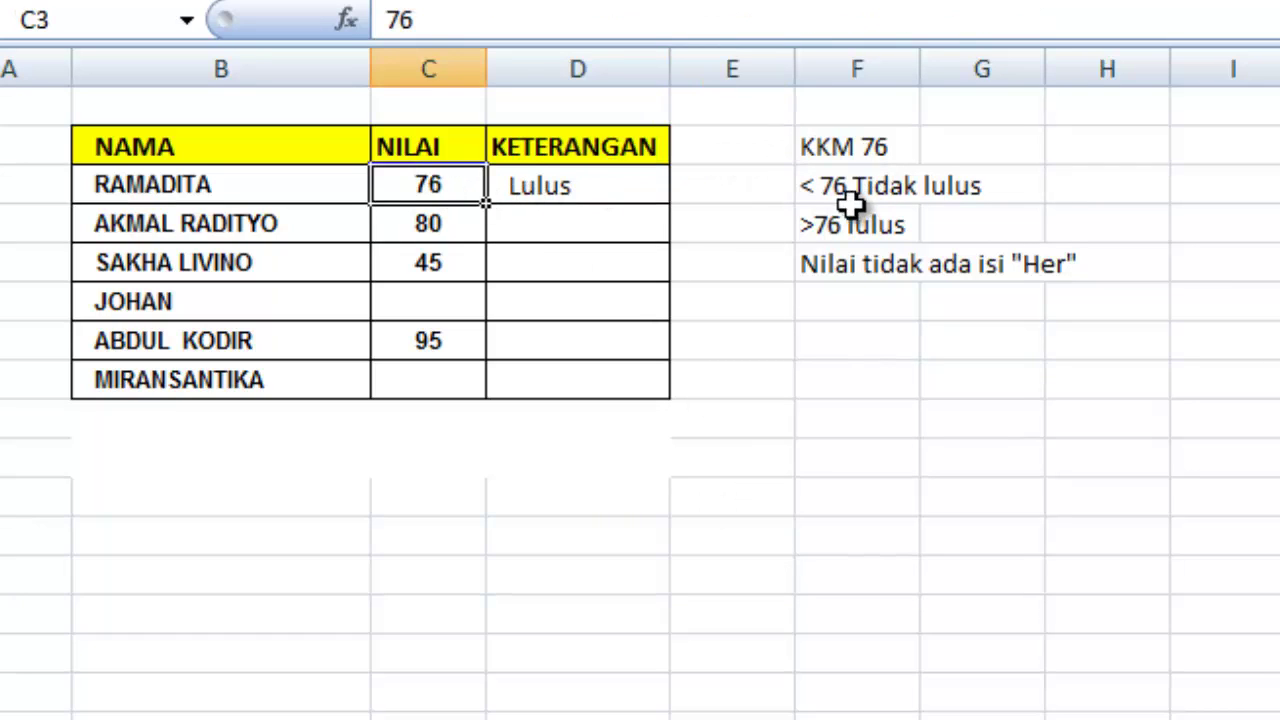
pyautogui.click(817, 223)
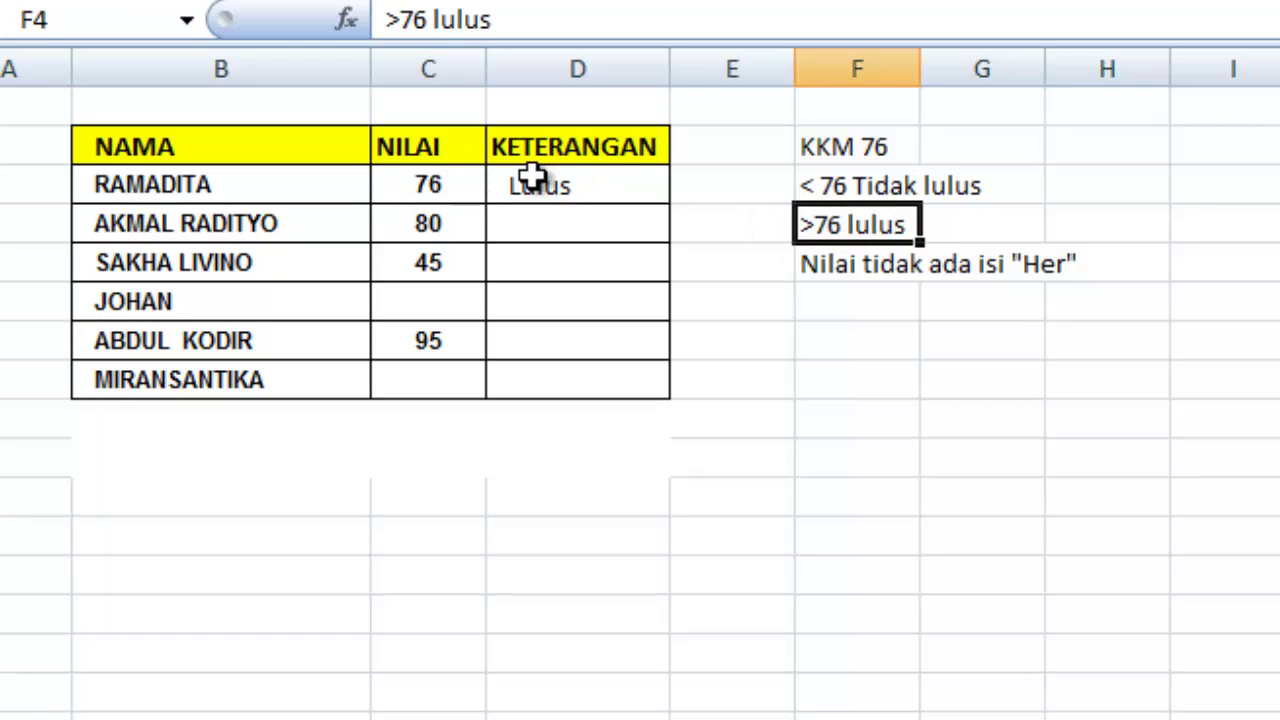
pyautogui.click(425, 224)
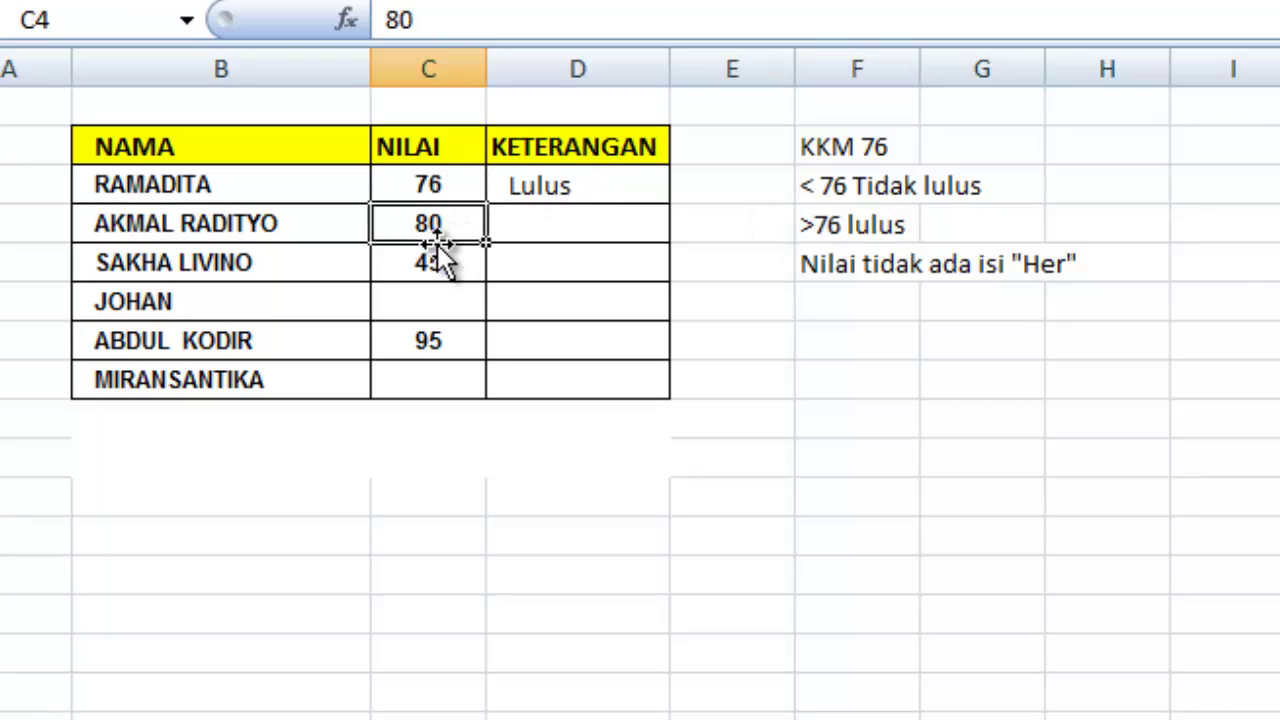
pyautogui.click(580, 185)
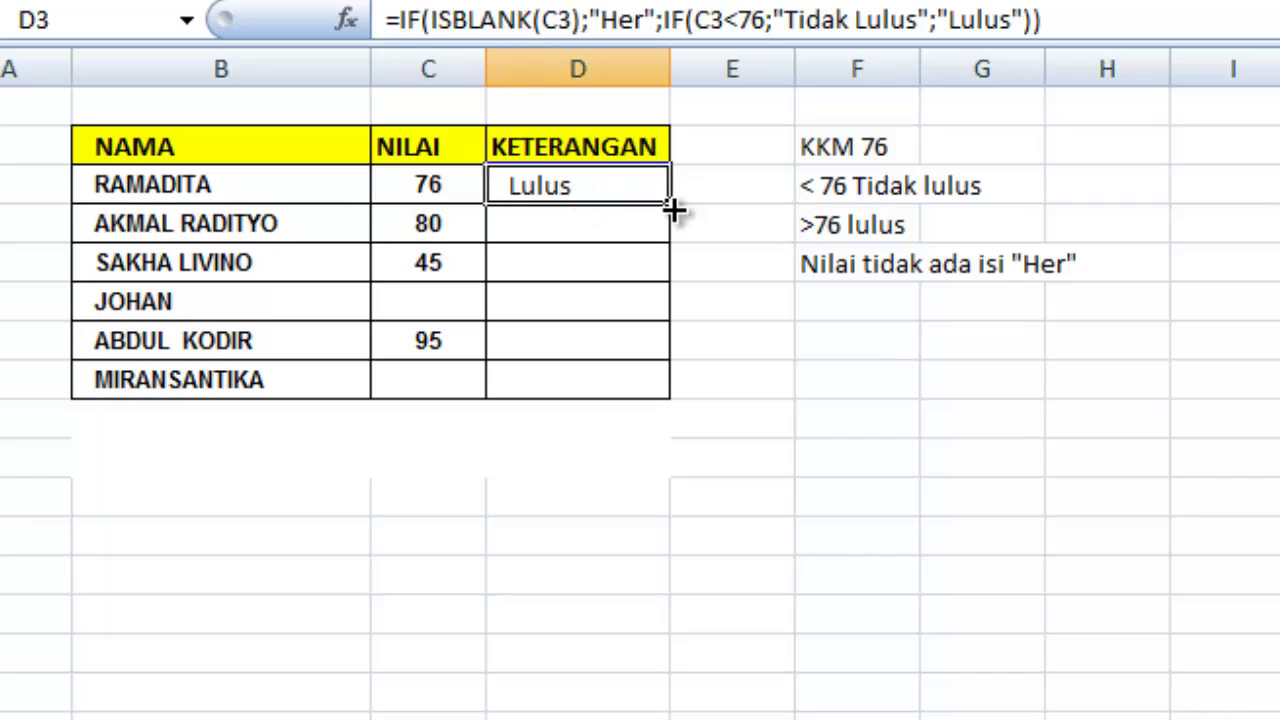
# Fill D3's formula down to D8, giving Lulus, Lulus, Tidak Lulus, Her, Lulus, Her.
pyautogui.moveTo(670, 204); pyautogui.dragTo(663, 392)
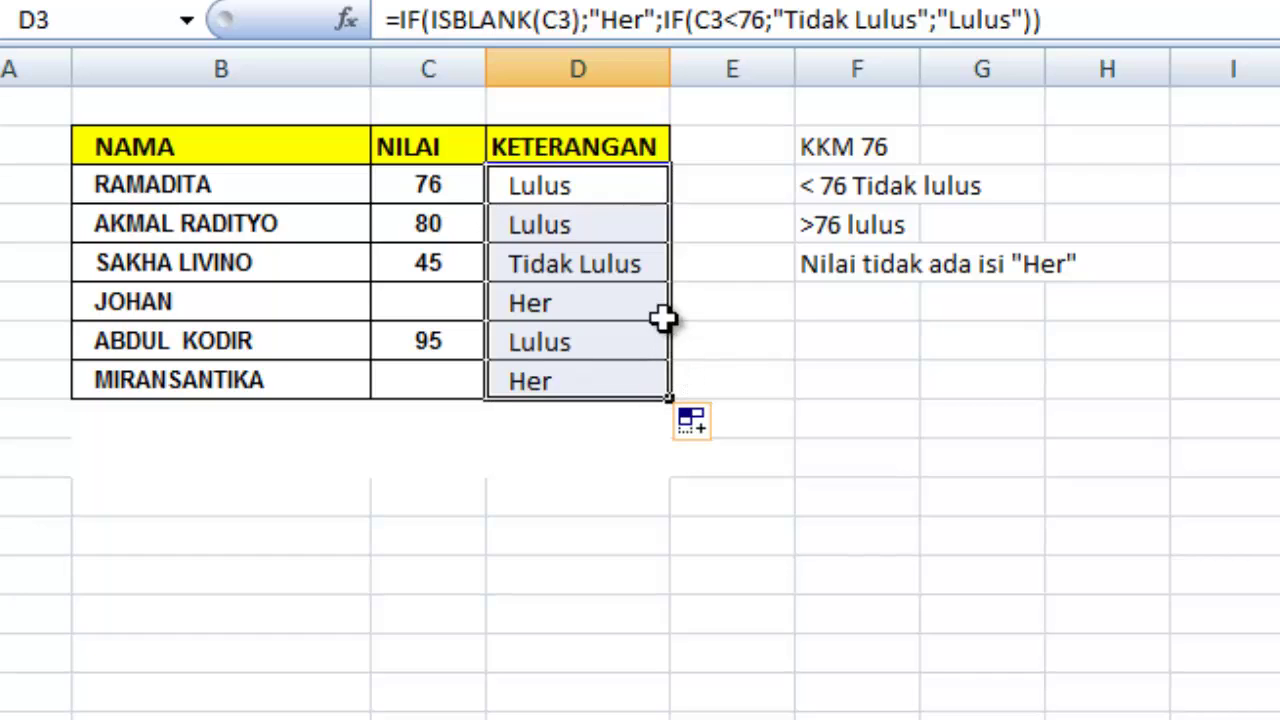
pyautogui.click(436, 180)
pyautogui.click(528, 182)
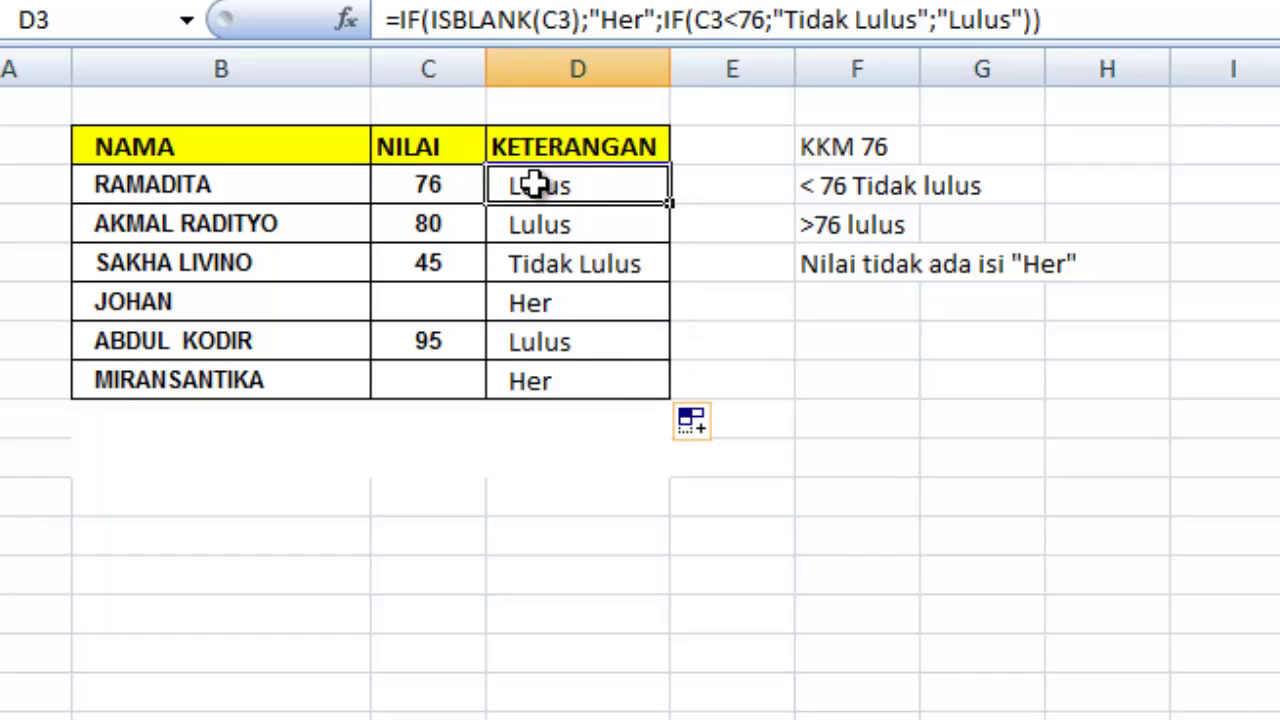
# Verify D4 and D5's copied formulas reference grades 80 in C4 and 45 in C5.
pyautogui.click(437, 232)
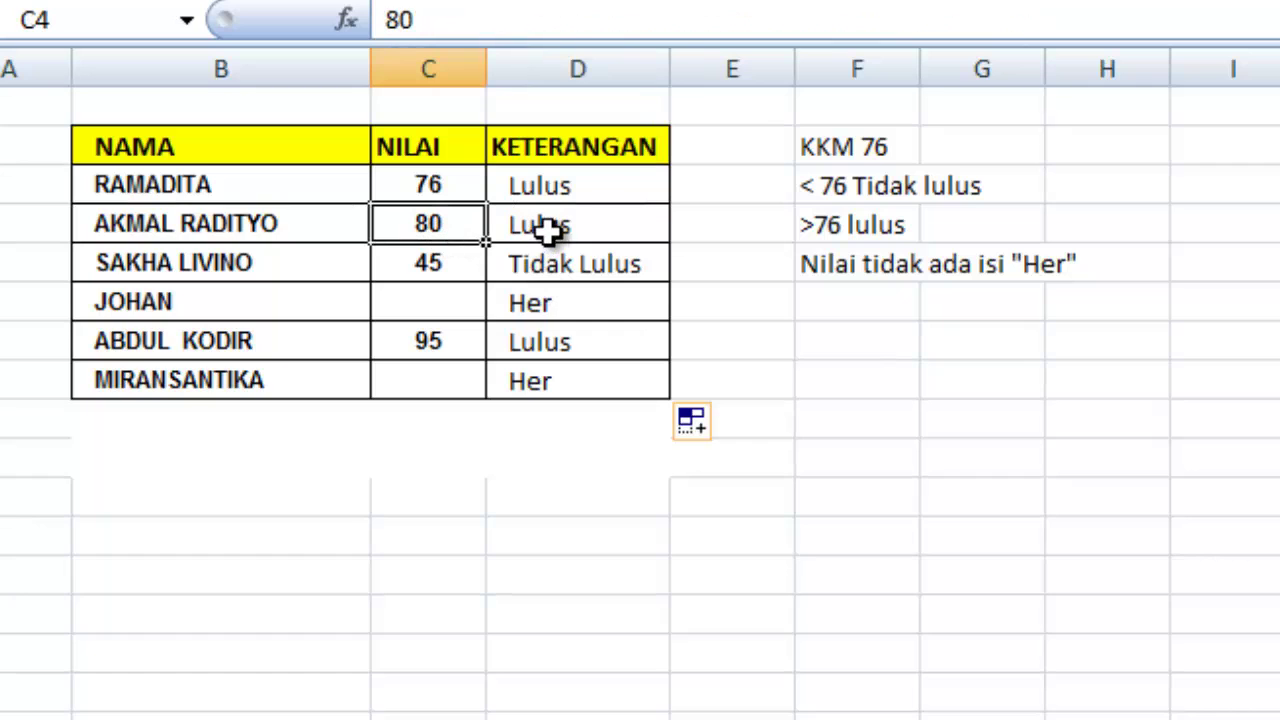
pyautogui.click(546, 240)
pyautogui.click(459, 267)
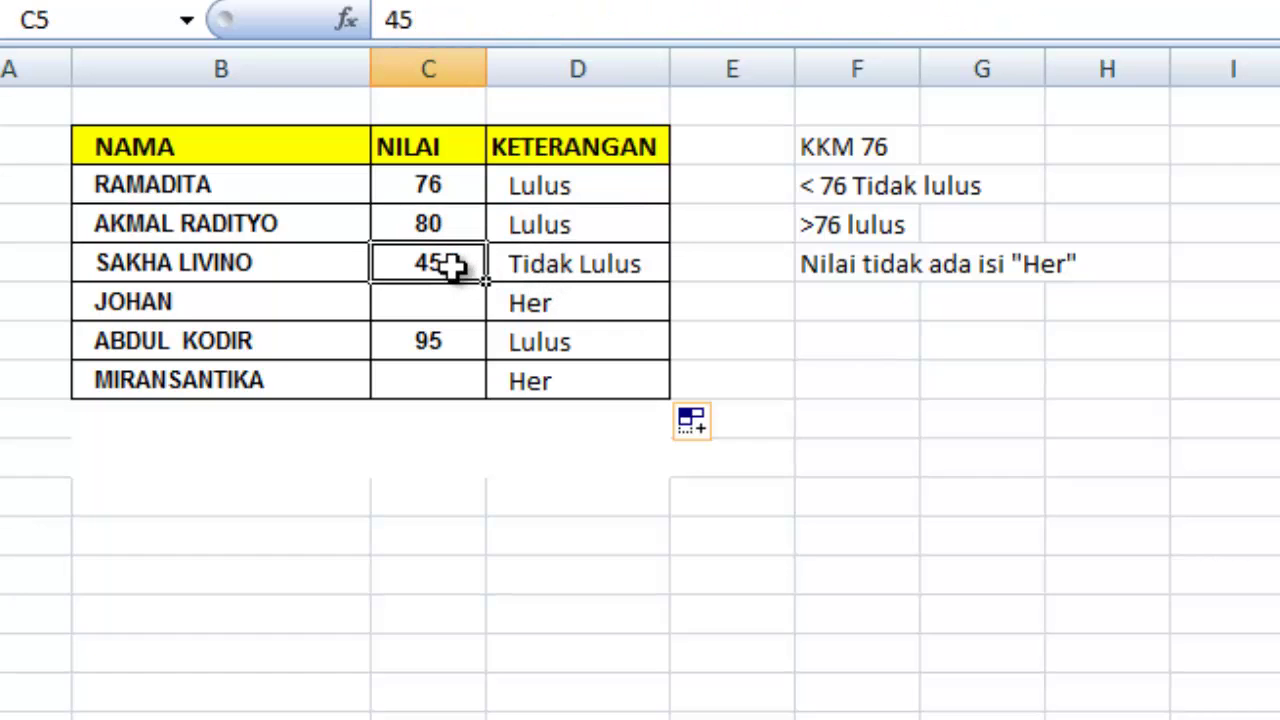
pyautogui.click(565, 263)
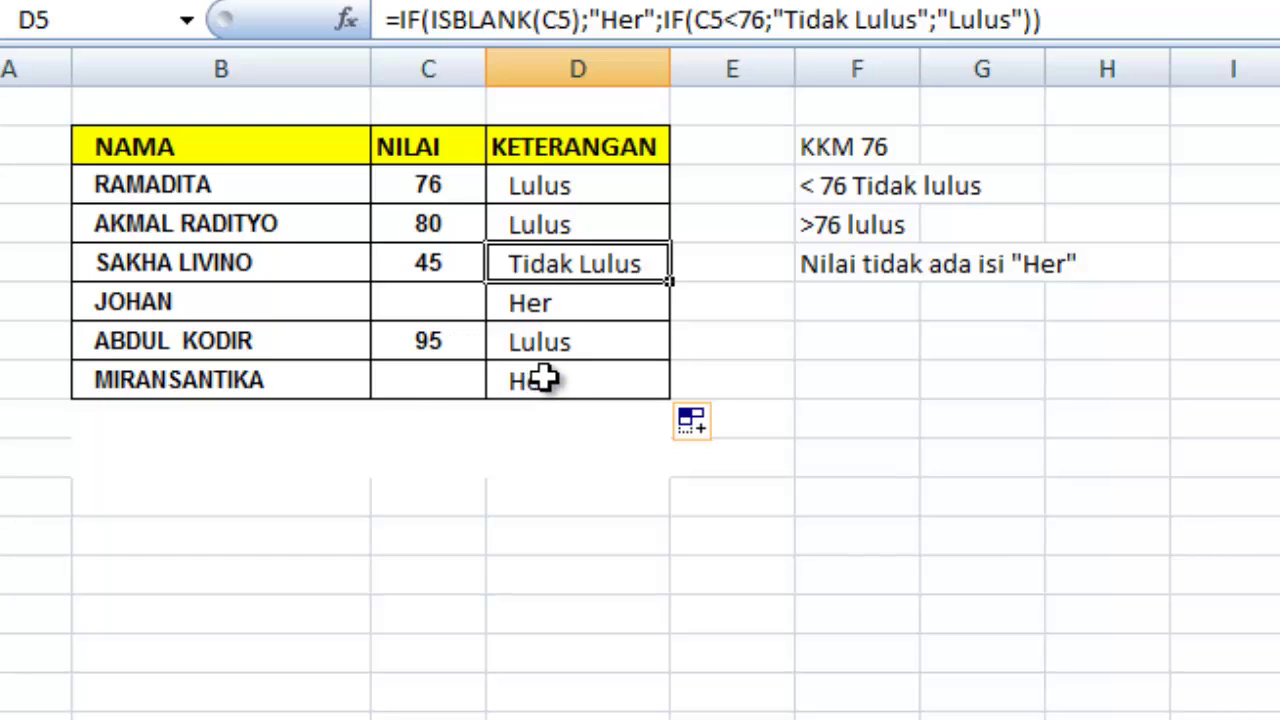
pyautogui.click(803, 405)
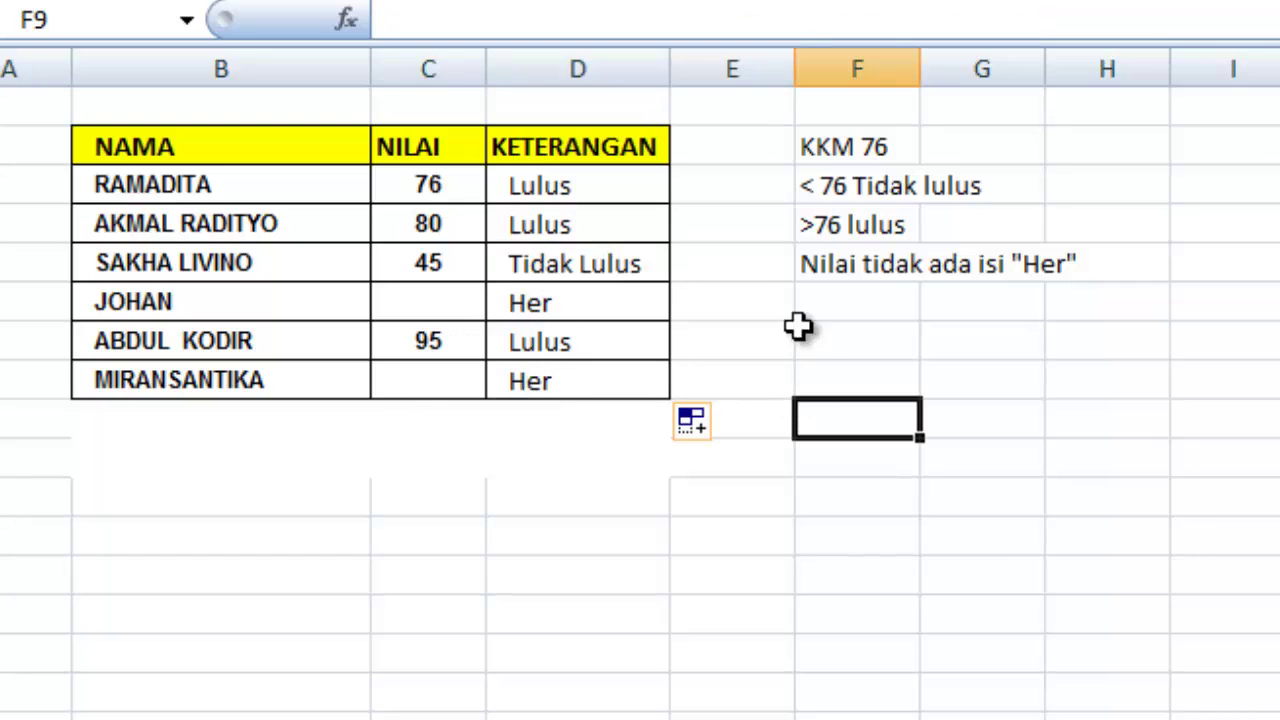
pyautogui.click(611, 180)
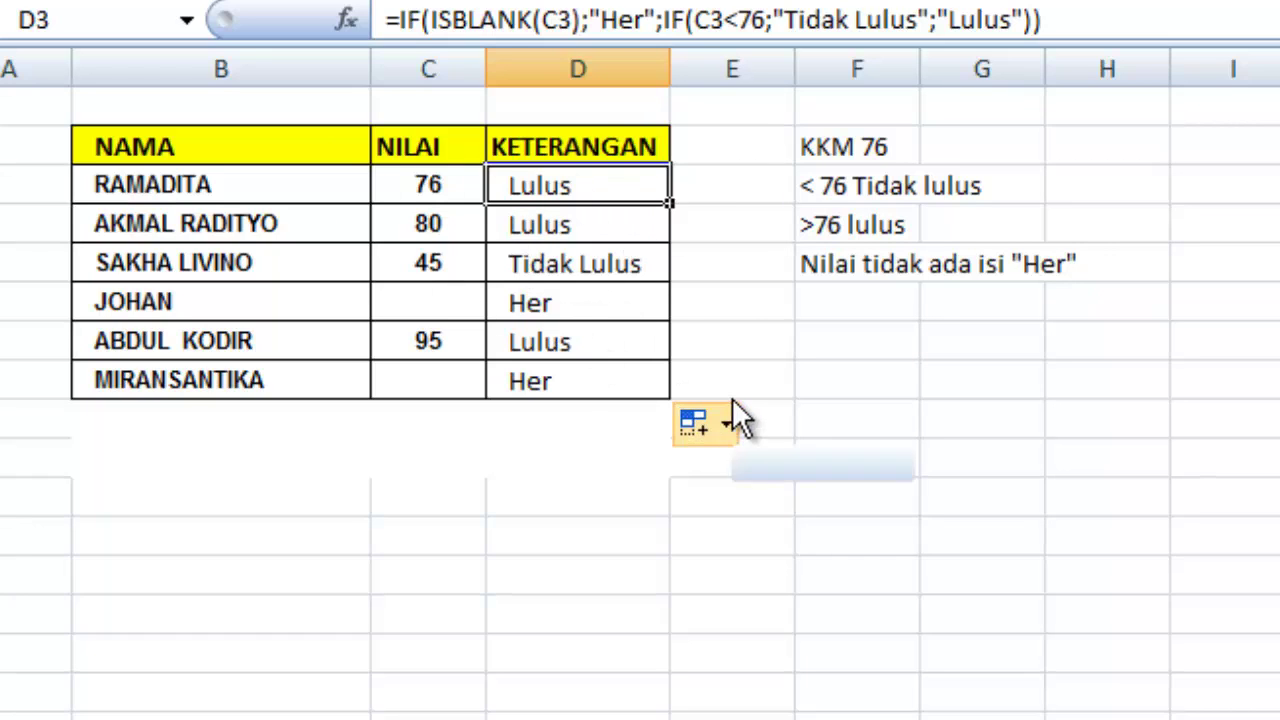
pyautogui.doubleClick(640, 185)
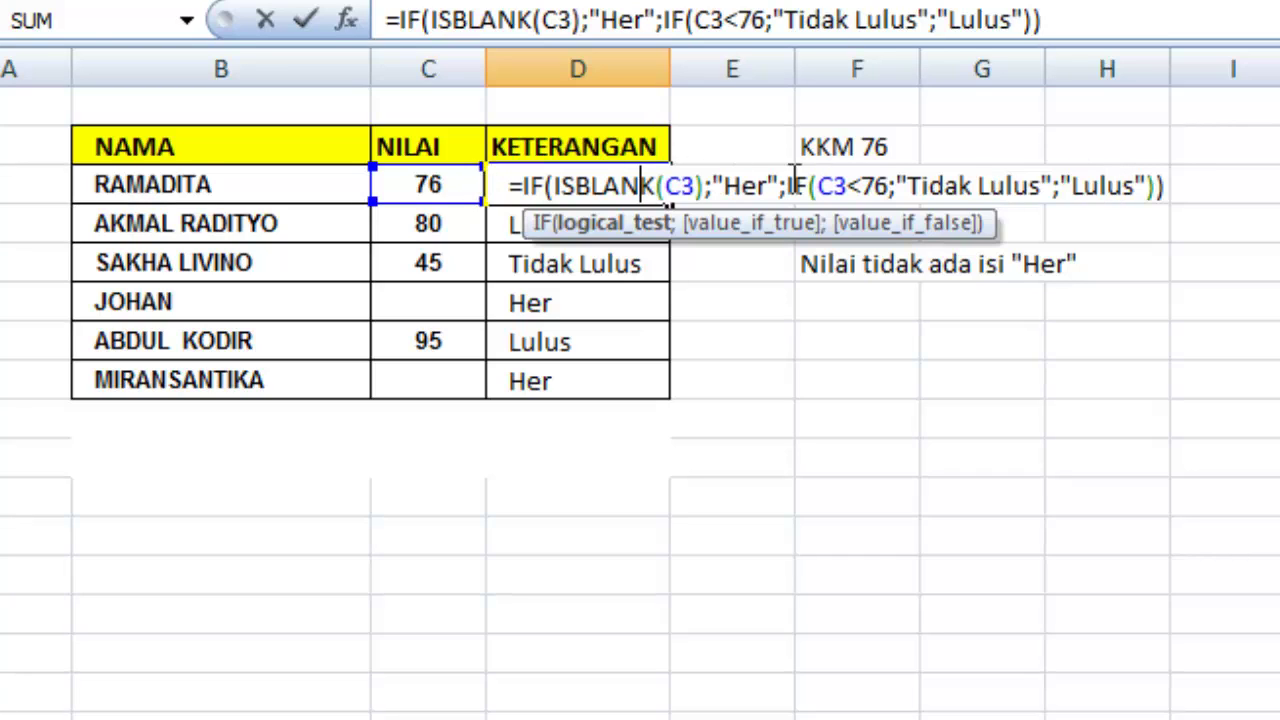
pyautogui.press('Return')
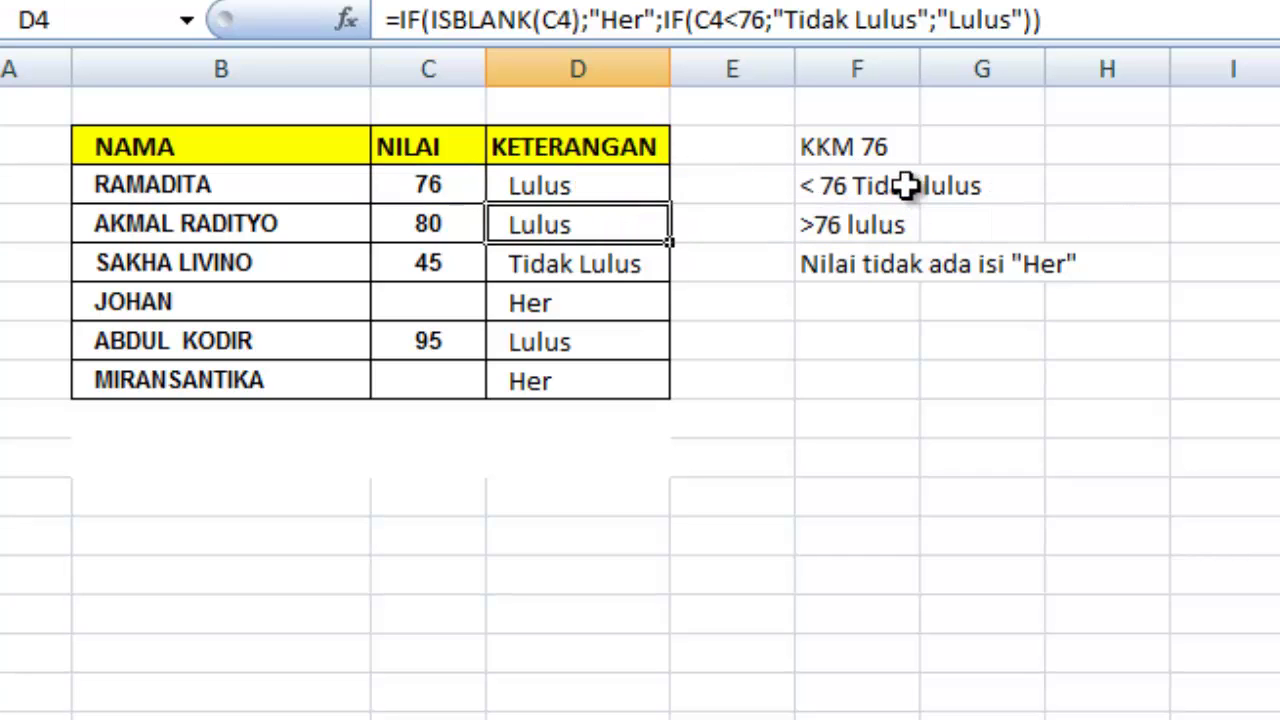
pyautogui.click(634, 184)
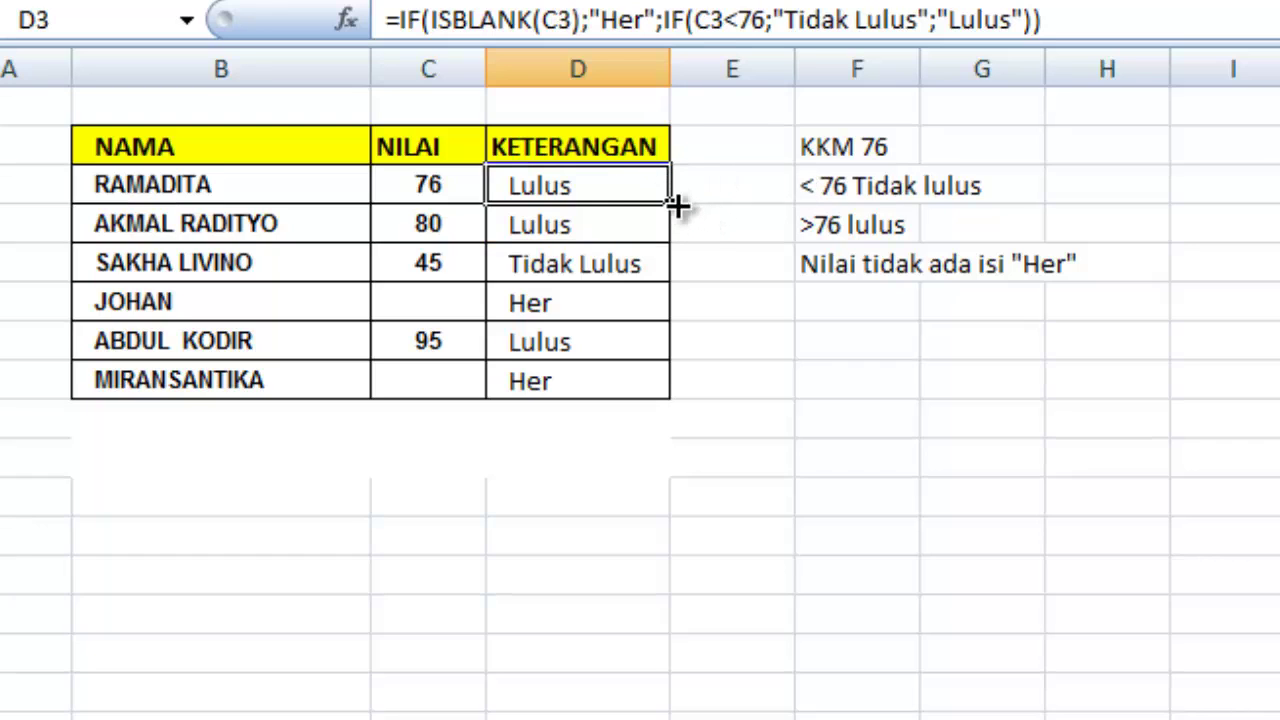
pyautogui.moveTo(670, 204); pyautogui.dragTo(668, 384)
pyautogui.click(584, 186)
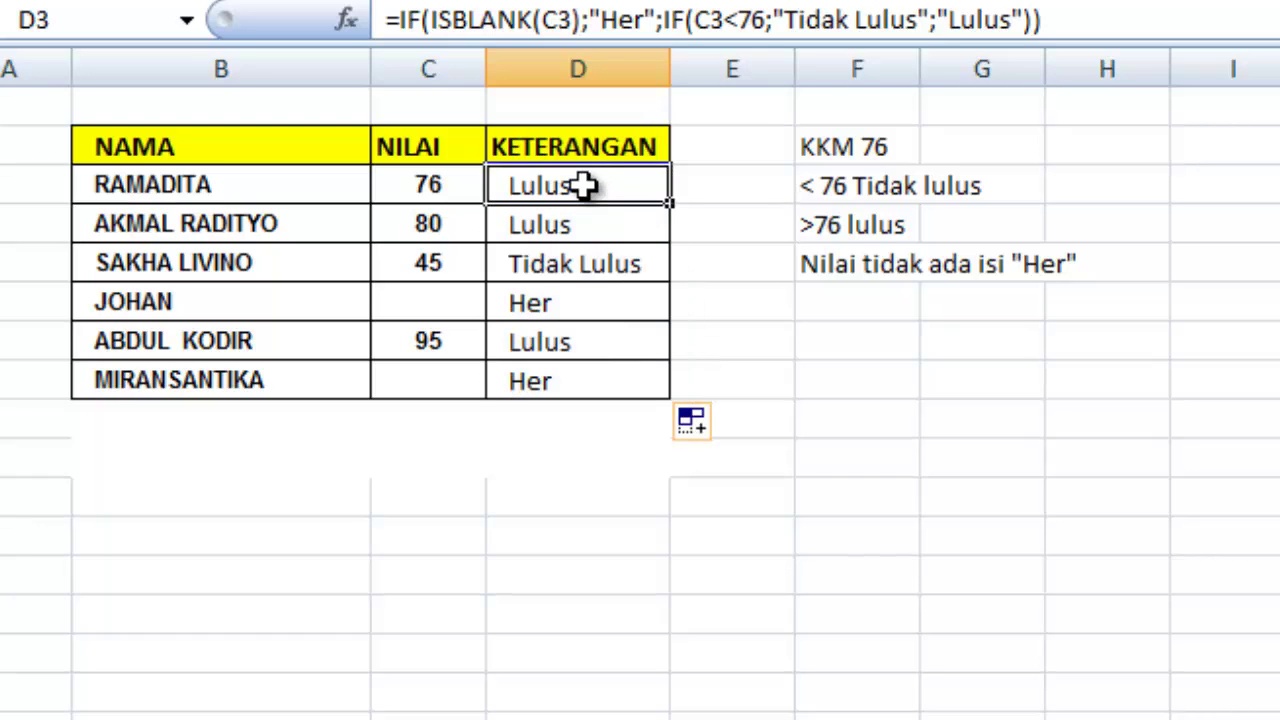
# Change RAMADITA's grade in C3 from 76 to 75, turning D3 to Tidak Lulus.
pyautogui.click(440, 186)
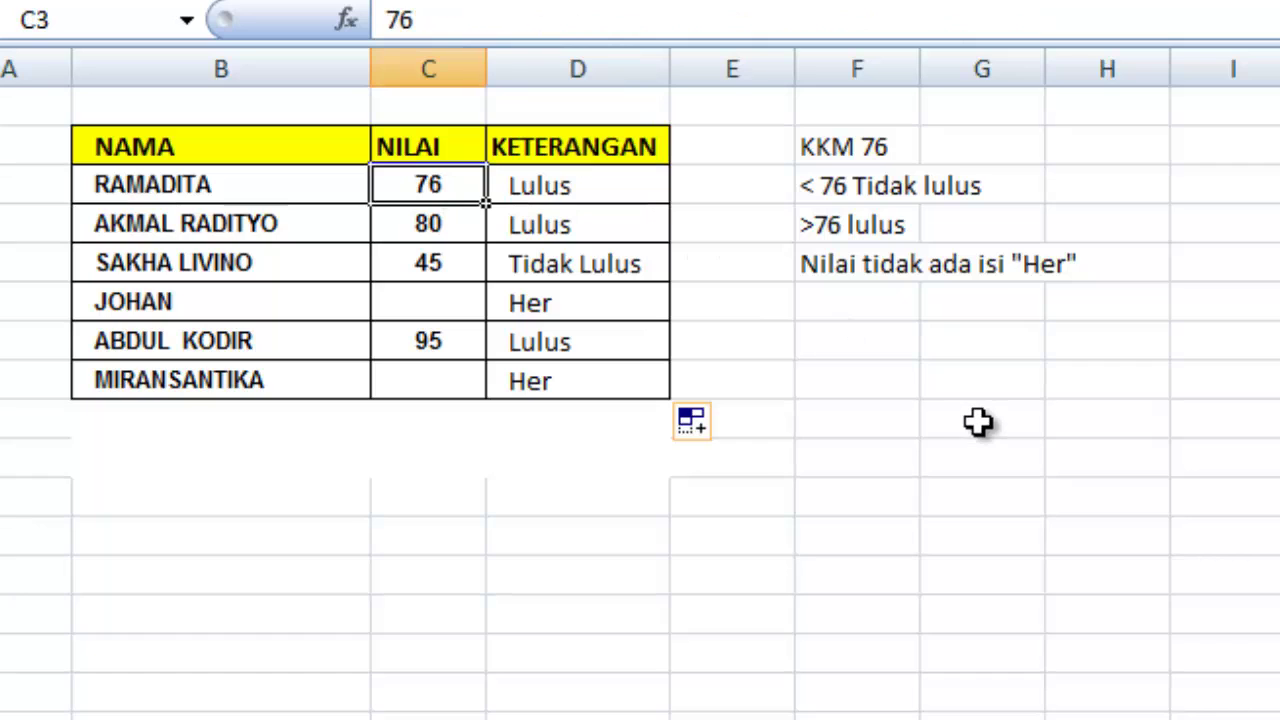
pyautogui.write('75')
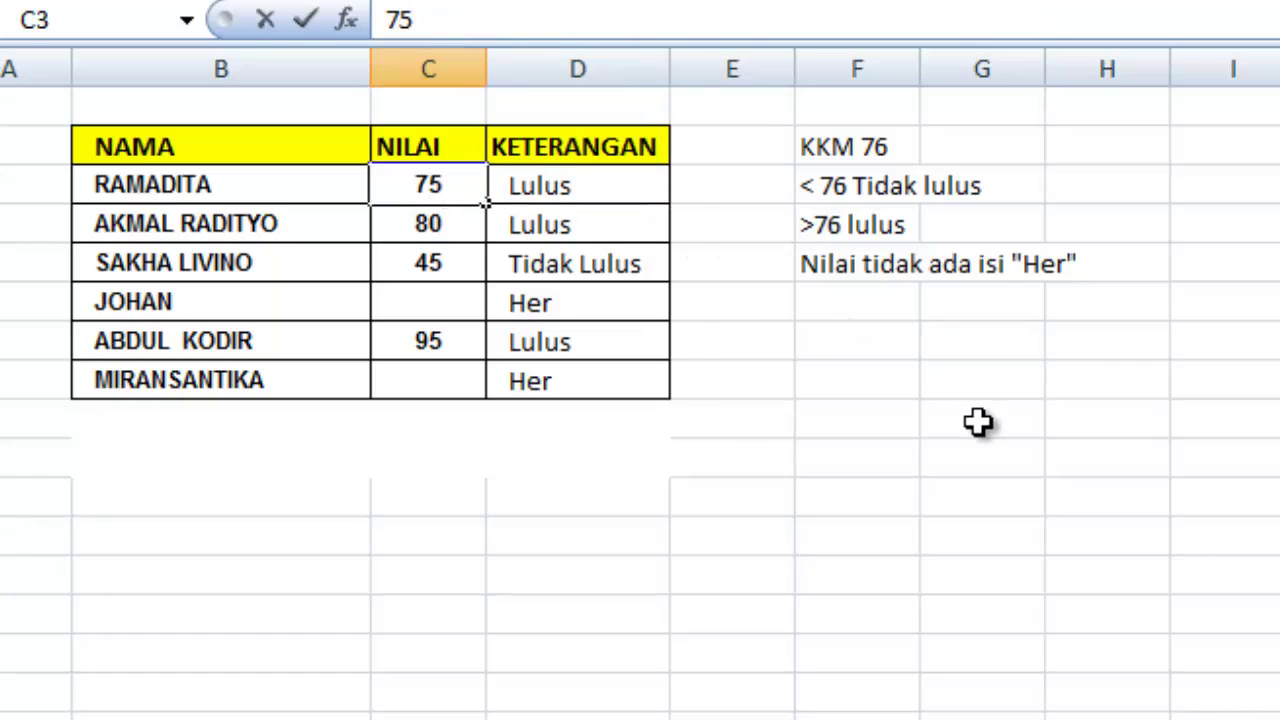
pyautogui.press('Return')
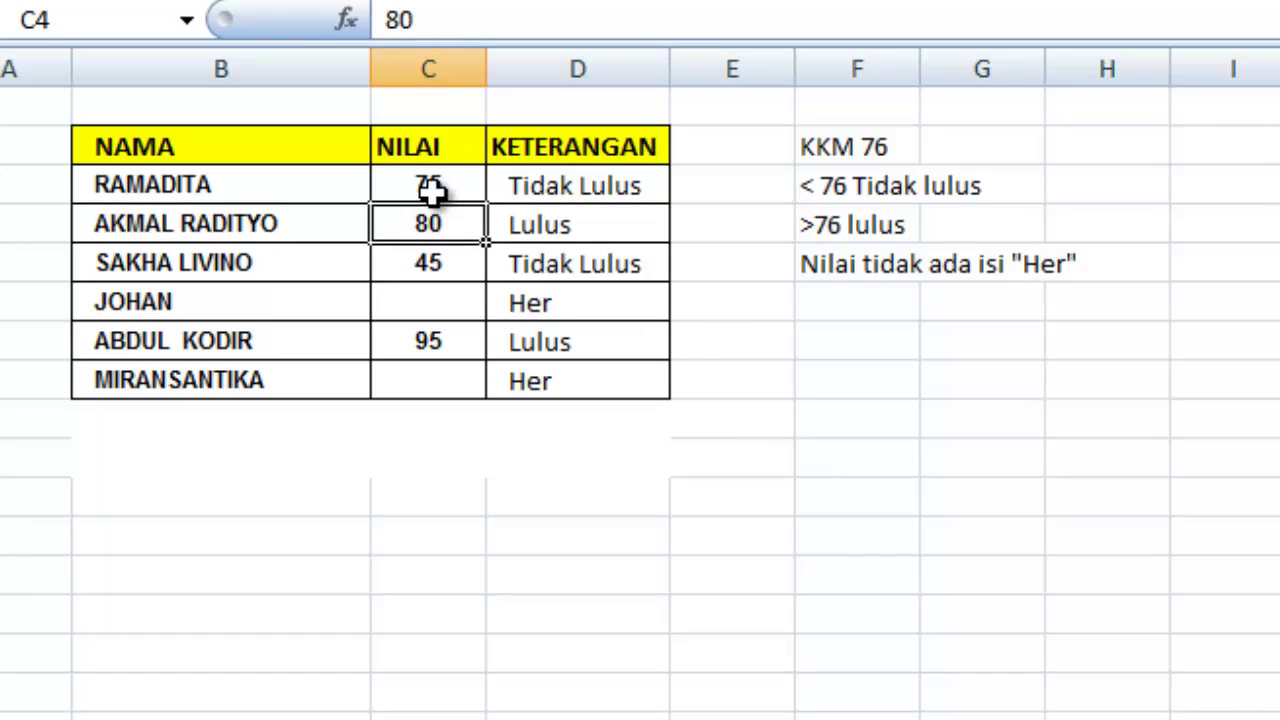
pyautogui.click(428, 190)
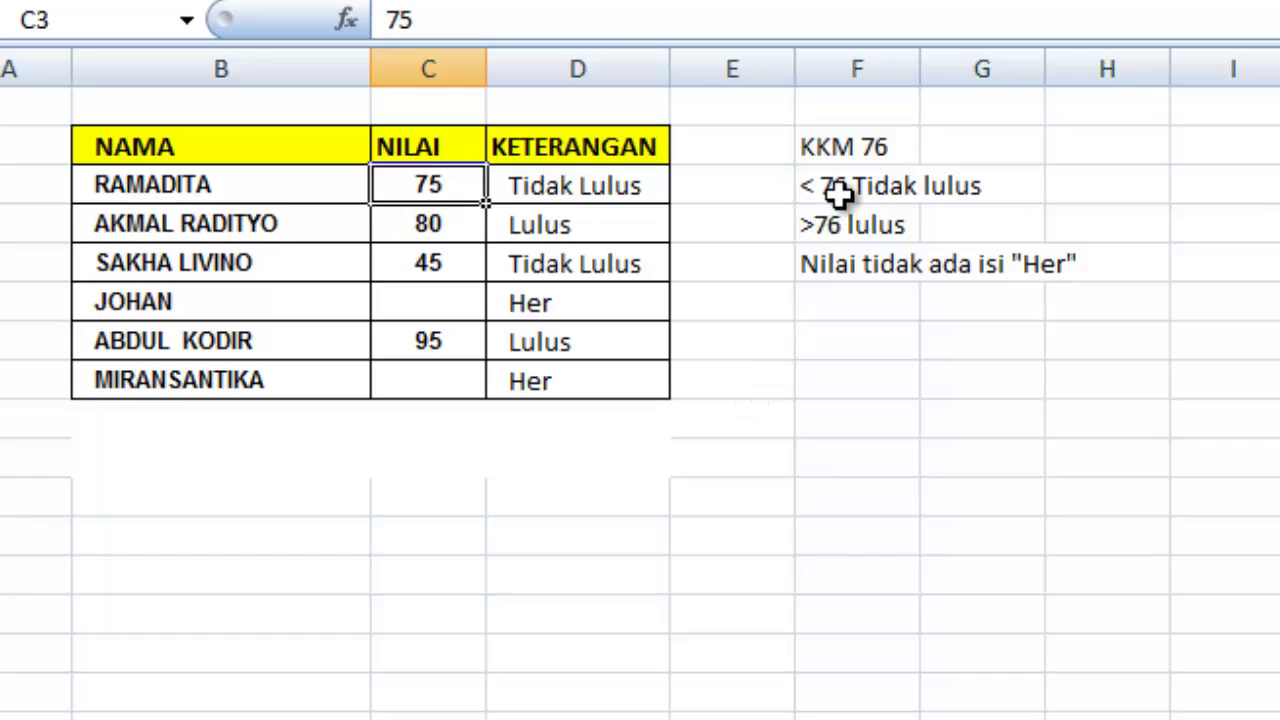